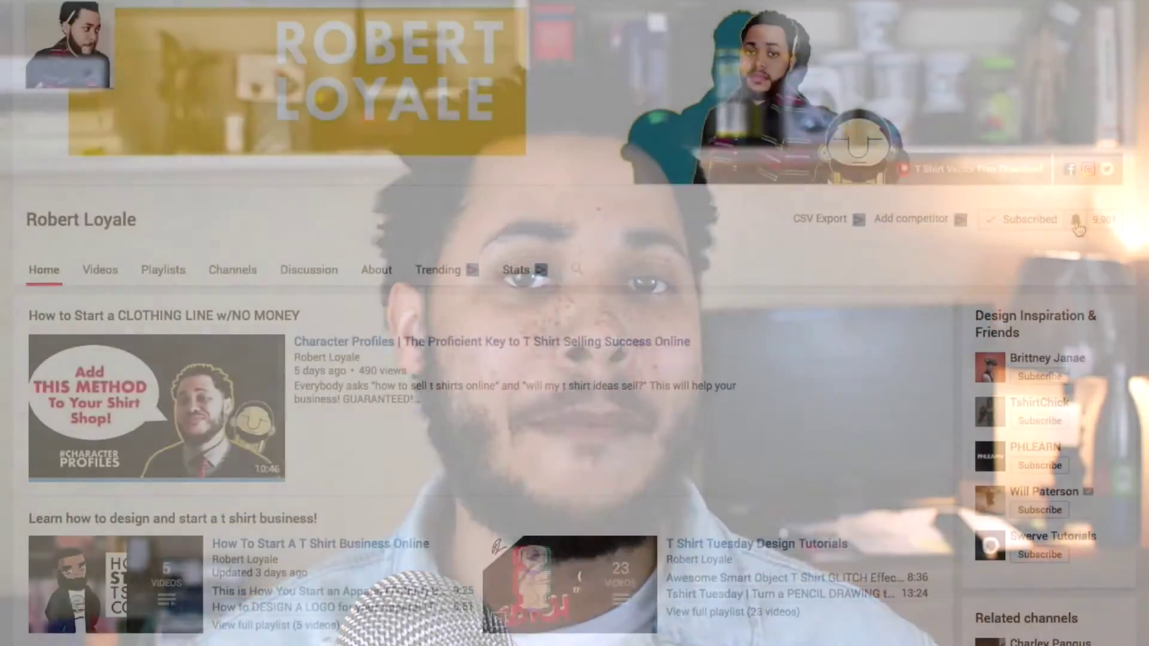
left_click(1076, 220)
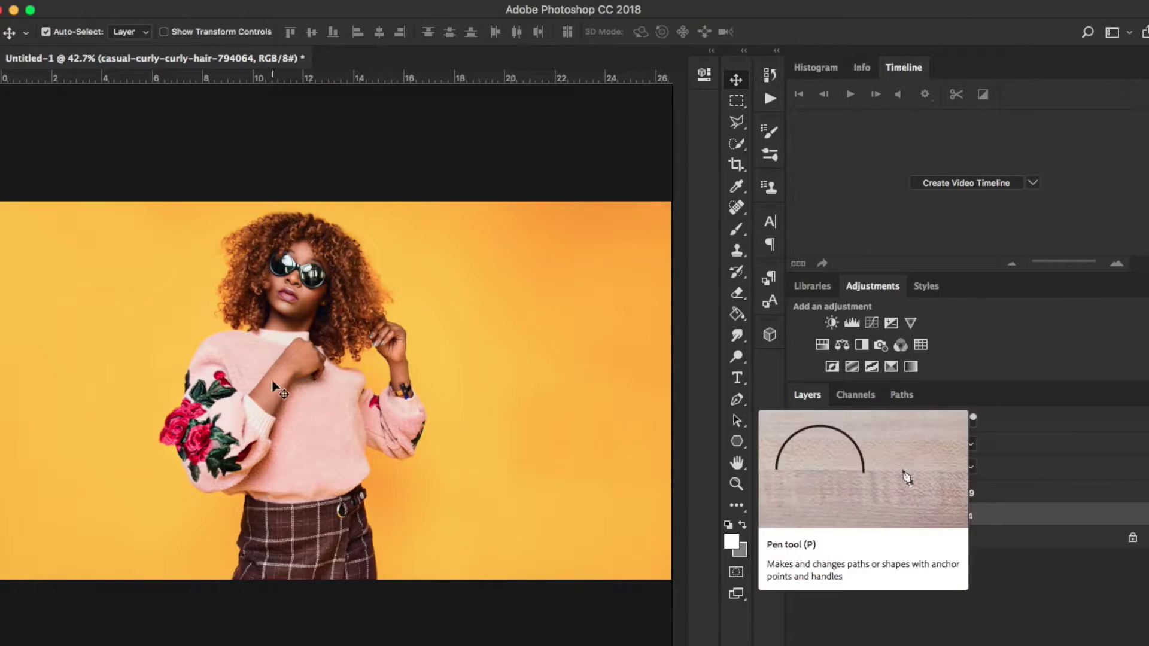
- Activate the Pen tool and zoom in on the spot where the skirt's left edge meets the image's bottom border
left_click(738, 399)
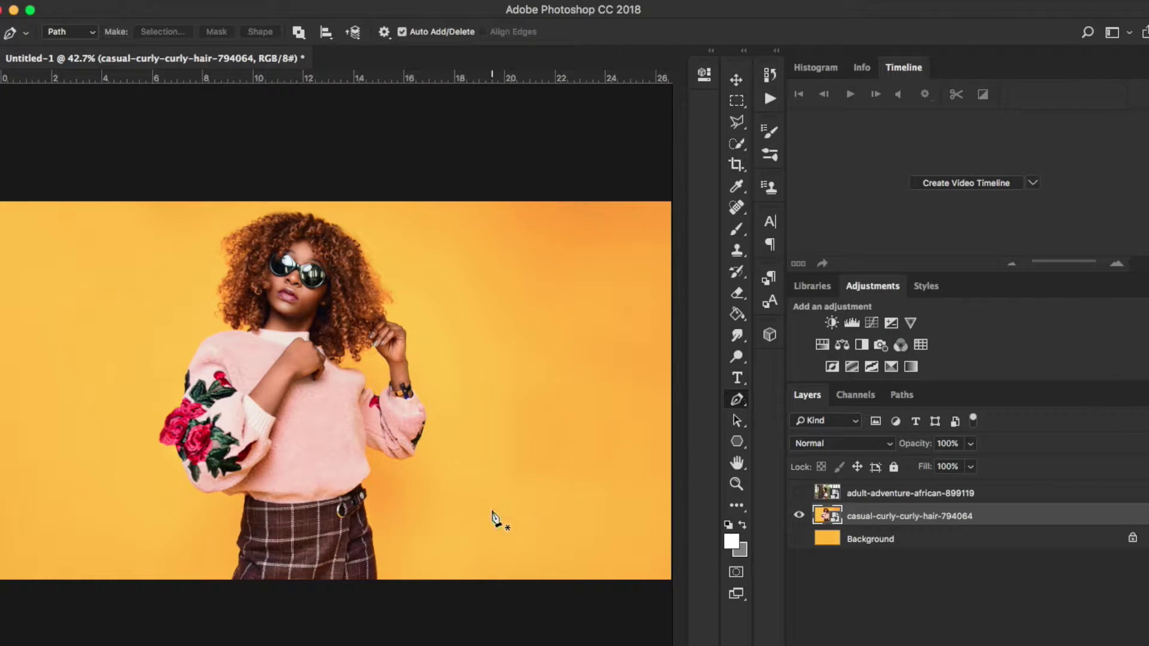
key("super+1")
scroll(176, 598, "down", 5)
scroll(176, 599, "left", 2)
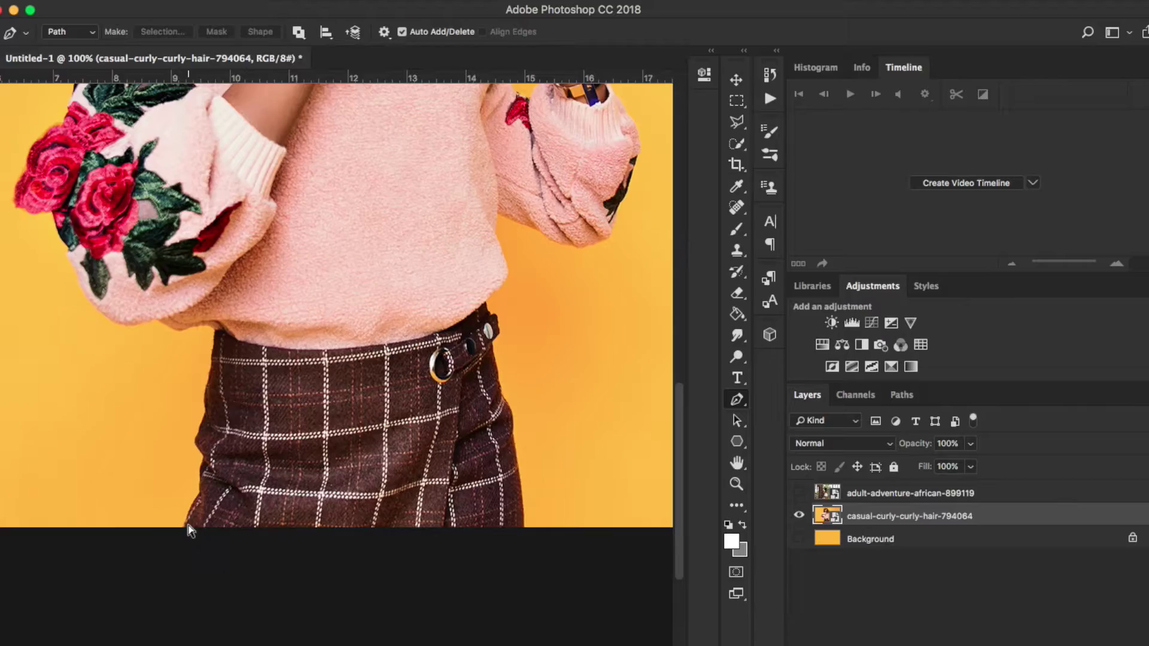
key("super+=")
scroll(187, 530, "down", 2)
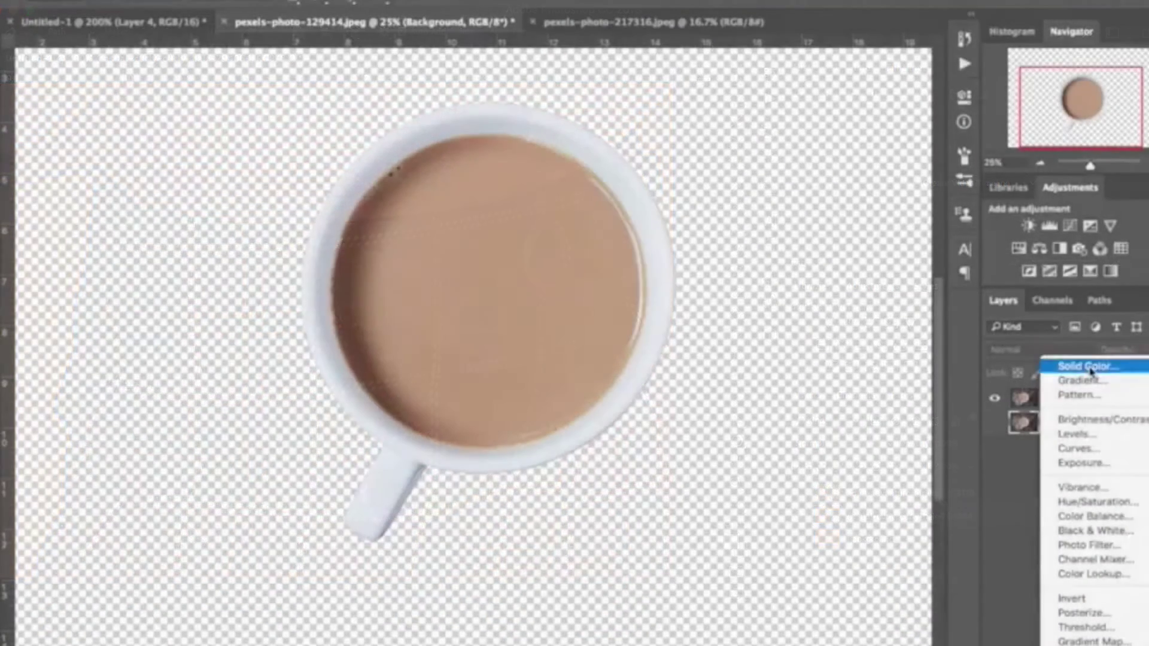
- Add a purple Solid Color fill layer behind the cut-out coffee cup
left_click(1090, 371)
left_click(829, 193)
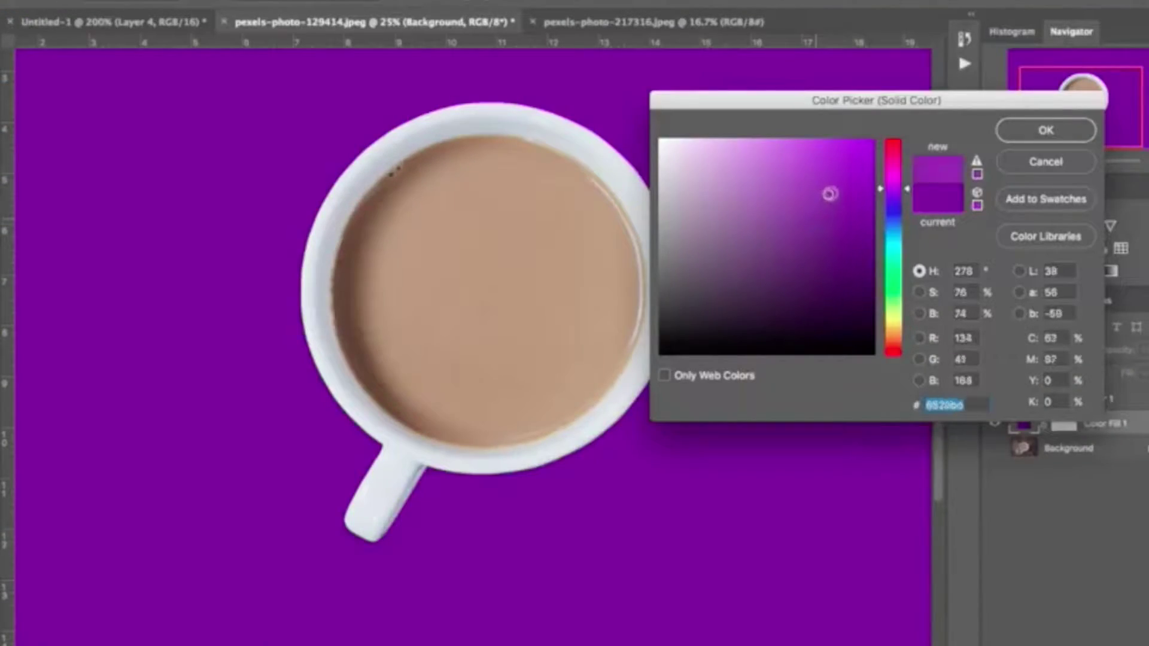
left_click(778, 251)
- Start a path at the image's bottom border and trace the skirt's left edge up to the sweater hem
left_click(101, 496)
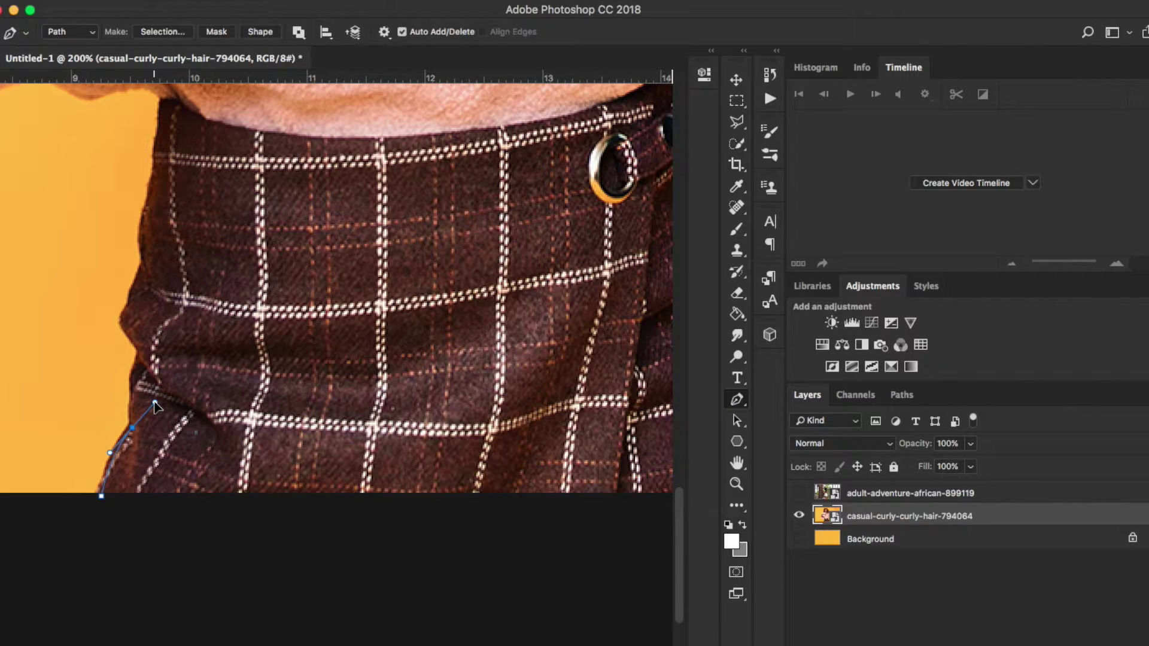
left_click_drag(153, 405, 136, 418)
left_click(134, 380)
left_click(142, 354)
left_click_drag(127, 307, 145, 264)
left_click_drag(155, 175, 146, 74)
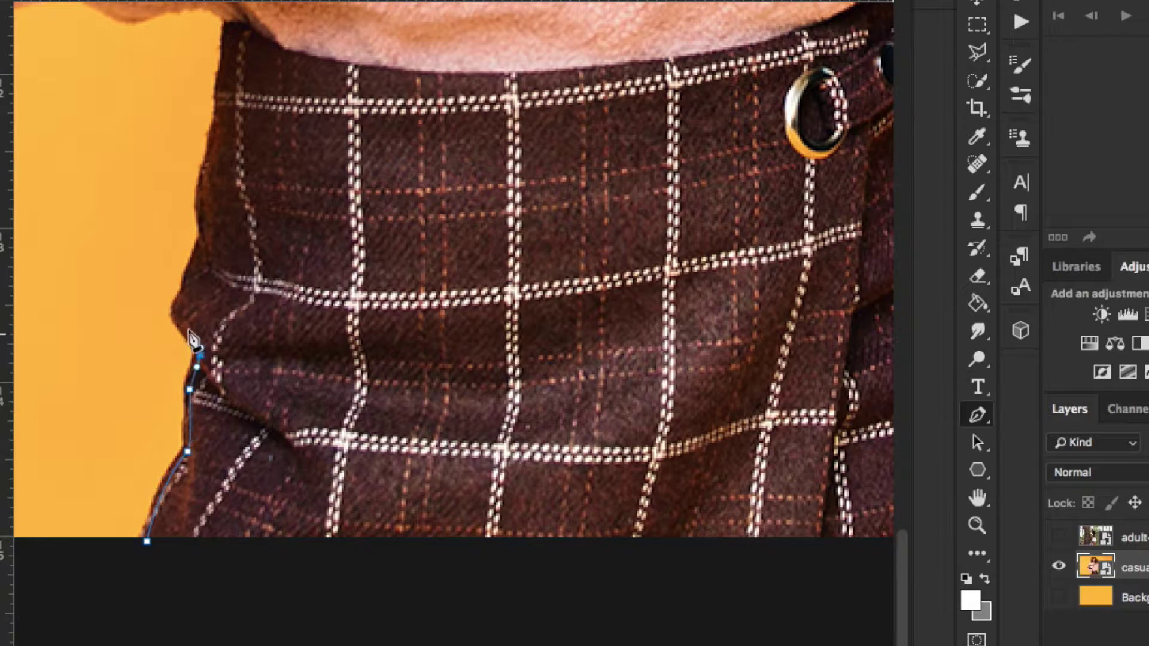
scroll(230, 95, "up", 4)
left_click(248, 91)
- Continue the path around the underside and the rose embroidery of the left sleeve
scroll(230, 85, "left", 2)
scroll(203, 131, "left", 3)
scroll(204, 120, "left", 3)
scroll(147, 78, "up", 3)
left_click_drag(157, 126, 143, 74)
scroll(143, 74, "up", 4)
scroll(142, 75, "left", 4)
left_click_drag(262, 172, 261, 156)
scroll(262, 156, "left", 3)
scroll(262, 155, "up", 2)
left_click_drag(301, 200, 301, 185)
left_click_drag(301, 120, 313, 103)
- Extend the path up the outer side of the floral sleeve and over the shoulder to the hair
scroll(312, 105, "up", 4)
left_click_drag(346, 172, 417, 100)
scroll(416, 100, "up", 4)
left_click_drag(401, 190, 405, 167)
left_click_drag(405, 126, 407, 70)
scroll(407, 70, "up", 3)
scroll(407, 70, "right", 2)
scroll(407, 77, "up", 3)
left_click(385, 107)
left_click_drag(569, 44, 621, 56)
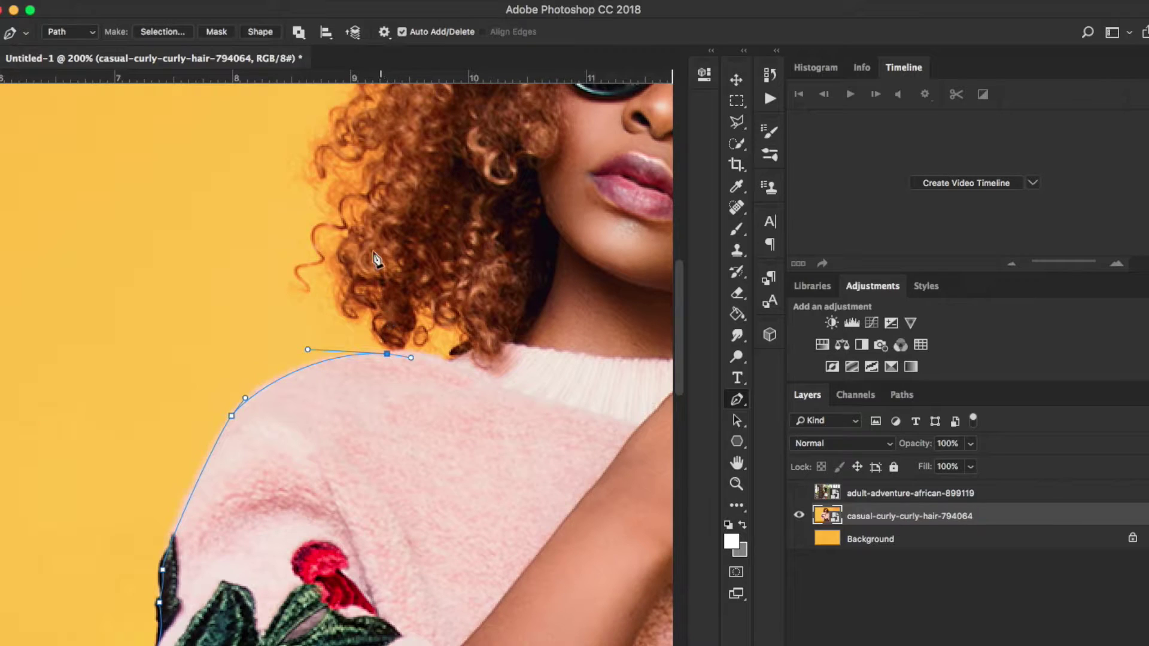
- Trace the left side of the curly hair with curved path segments, staying just inside the loose curls
left_click_drag(322, 226, 339, 138)
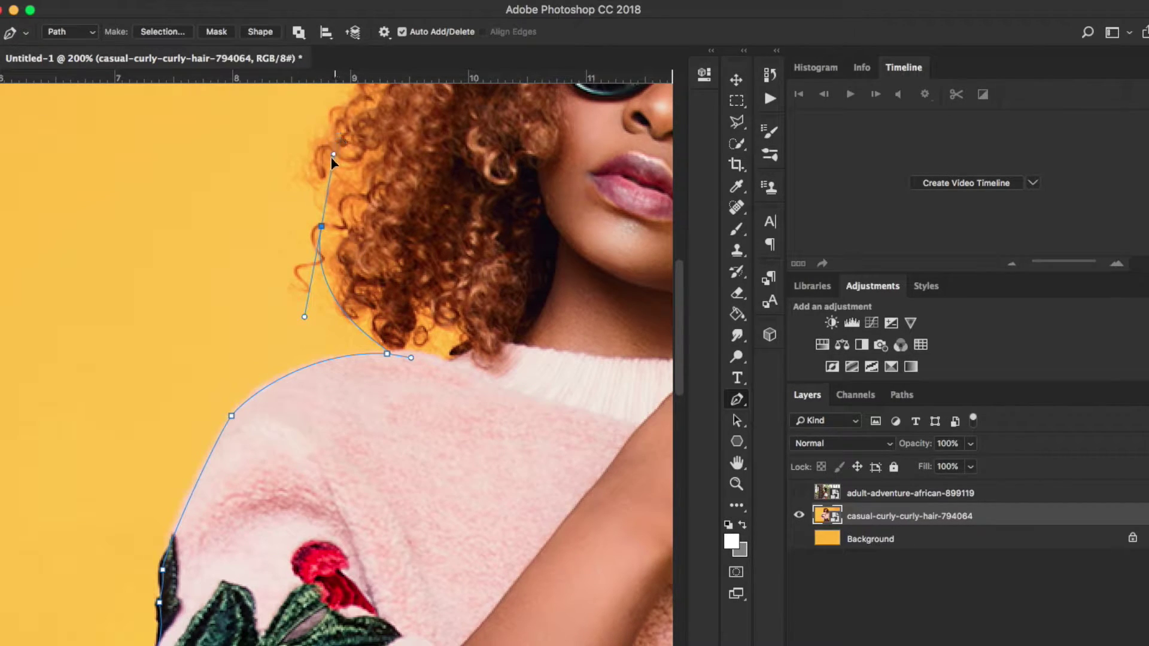
scroll(327, 178, "up", 3)
scroll(327, 177, "right", 2)
left_click_drag(288, 233, 351, 175)
scroll(294, 213, "up", 2)
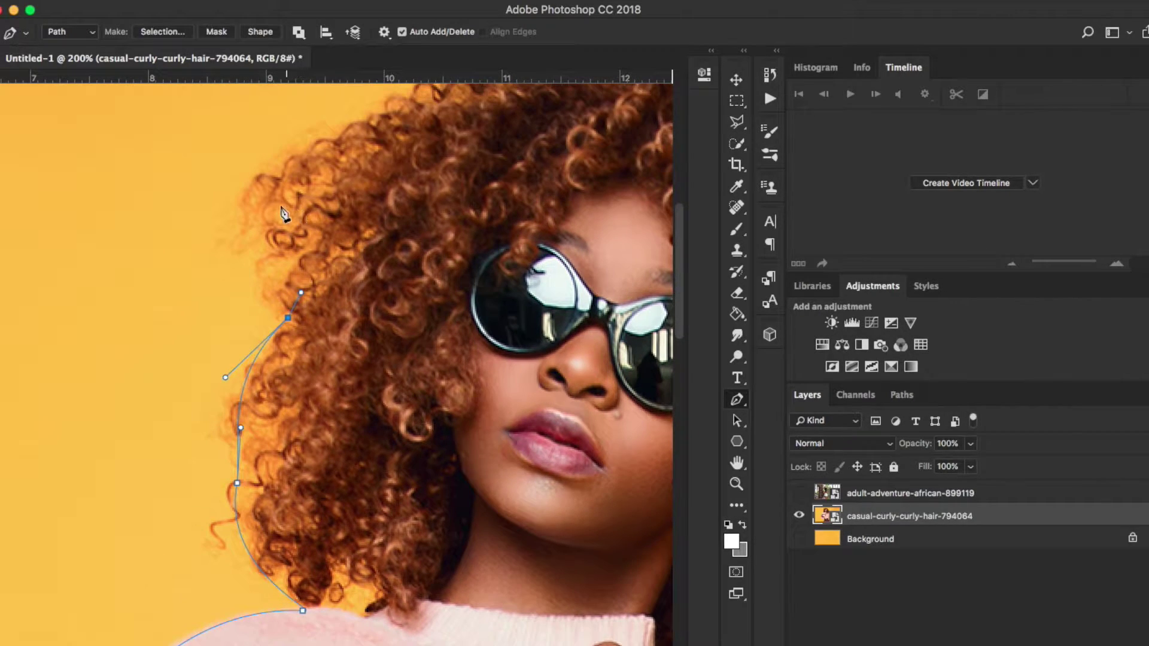
left_click_drag(278, 176, 341, 138)
- Carry the path over the top of the hair and down its right side to the raised hand
scroll(345, 143, "up", 5)
scroll(345, 143, "right", 2)
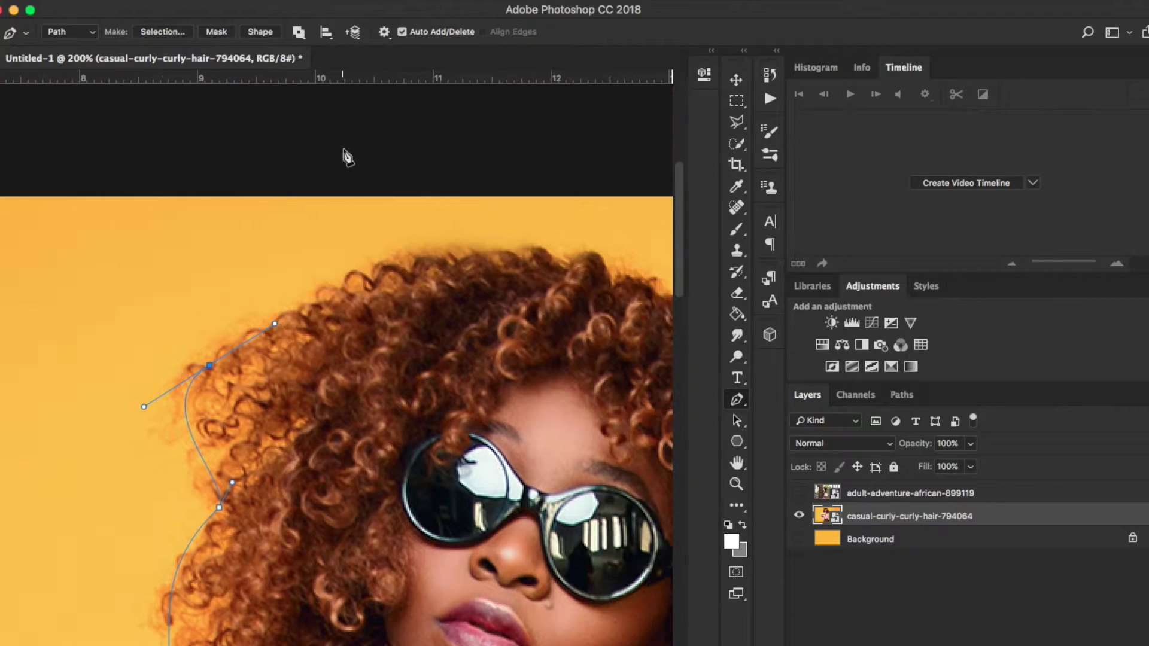
scroll(467, 250, "right", 3)
scroll(467, 250, "down", 1)
left_click_drag(493, 252, 657, 334)
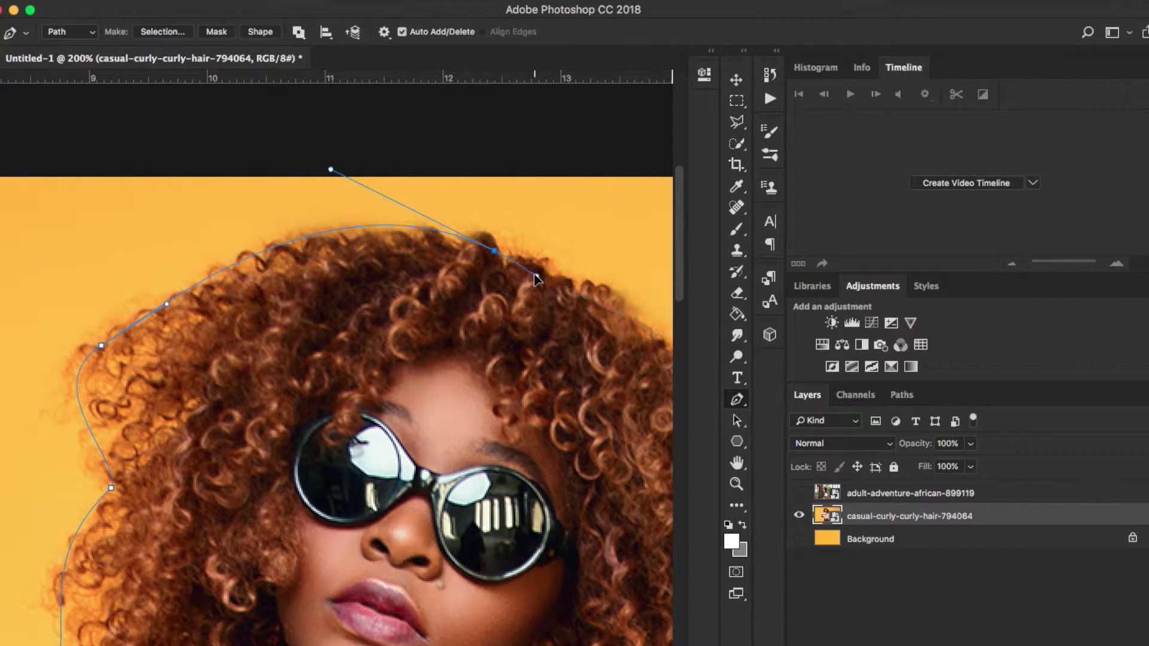
scroll(536, 280, "right", 6)
scroll(537, 279, "down", 2)
left_click_drag(493, 361, 496, 477)
scroll(676, 419, "down", 4)
scroll(676, 419, "right", 2)
left_click_drag(712, 472, 714, 521)
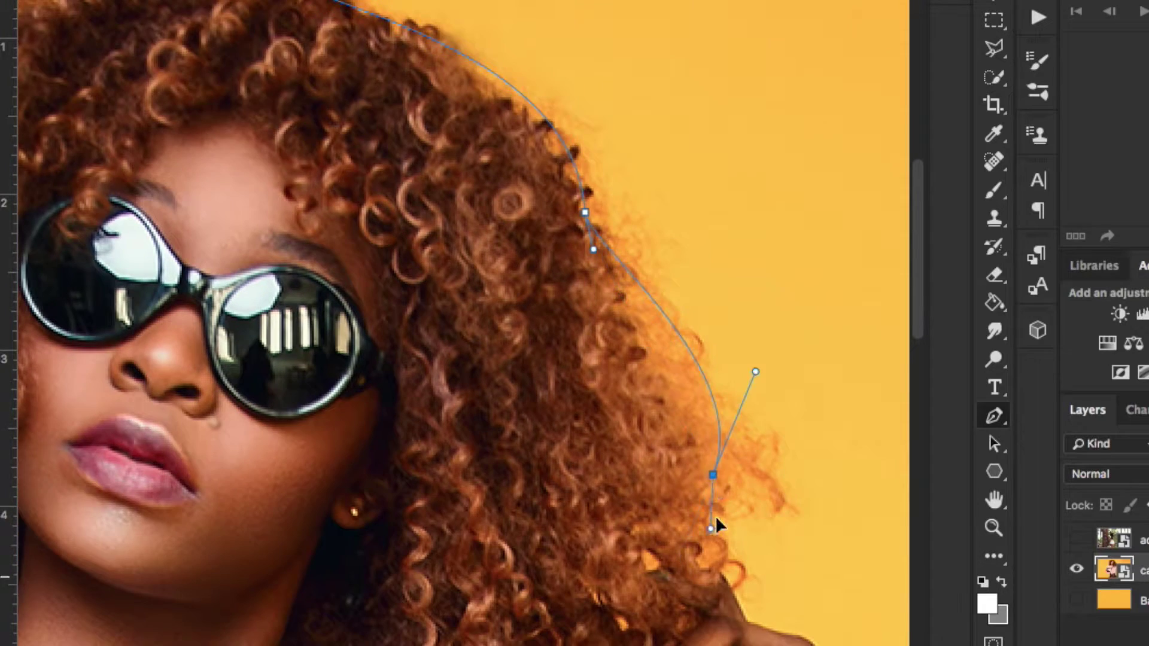
left_click(724, 567)
- Trace the knuckles and the outer edge of the raised hand at a closer zoom
scroll(723, 567, "down", 4)
left_click(624, 466)
key("super+plus")
scroll(624, 466, "down", 4)
key("super+z")
left_click(483, 289)
left_click_drag(526, 376, 529, 395)
mouse_move(612, 406)
left_mouse_down()
mouse_move(643, 420)
mouse_move(626, 409)
left_mouse_up()
left_click_drag(665, 428, 721, 482)
scroll(722, 482, "right", 6)
left_click_drag(551, 450, 542, 542)
left_click_drag(546, 617, 544, 624)
- Continue the path down the outer side of the palm and wrist to the bracelet
scroll(544, 624, "down", 7)
left_click_drag(515, 471, 523, 489)
scroll(526, 610, "down", 4)
left_click_drag(523, 579, 509, 640)
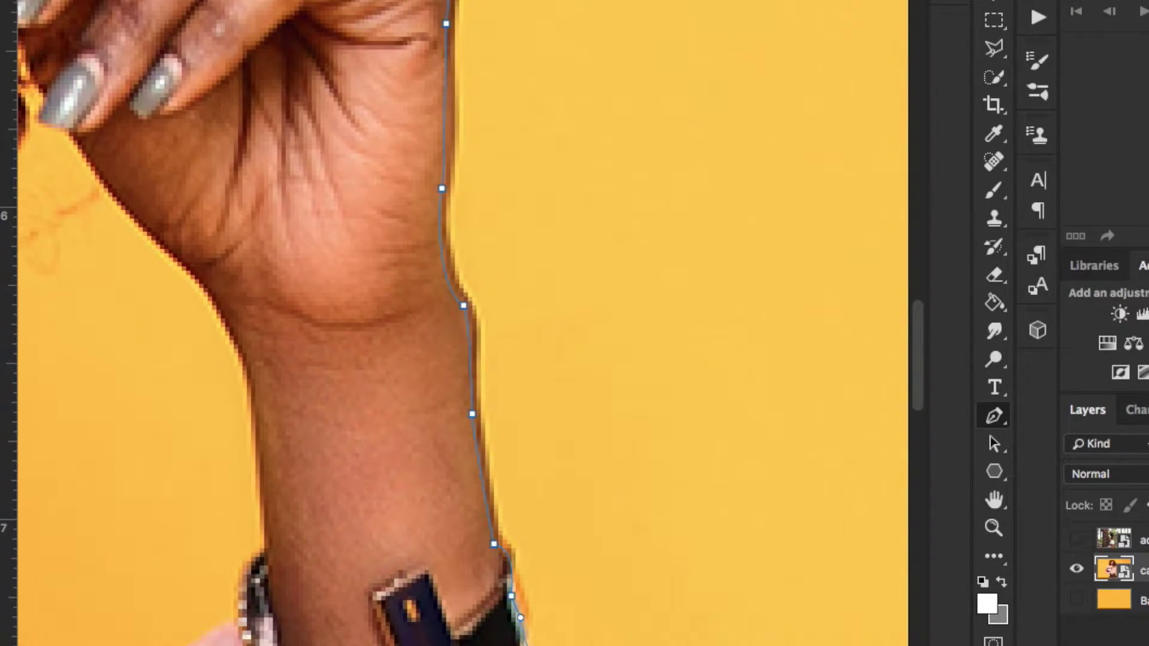
- Trace the path past the bracelet and cuff and along the outer curve of the right sleeve
scroll(510, 598, "down", 4)
left_click_drag(436, 502, 448, 556)
left_click_drag(467, 559, 472, 592)
left_click_drag(540, 644, 509, 645)
scroll(541, 645, "down", 4)
left_click(454, 471)
scroll(509, 640, "down", 4)
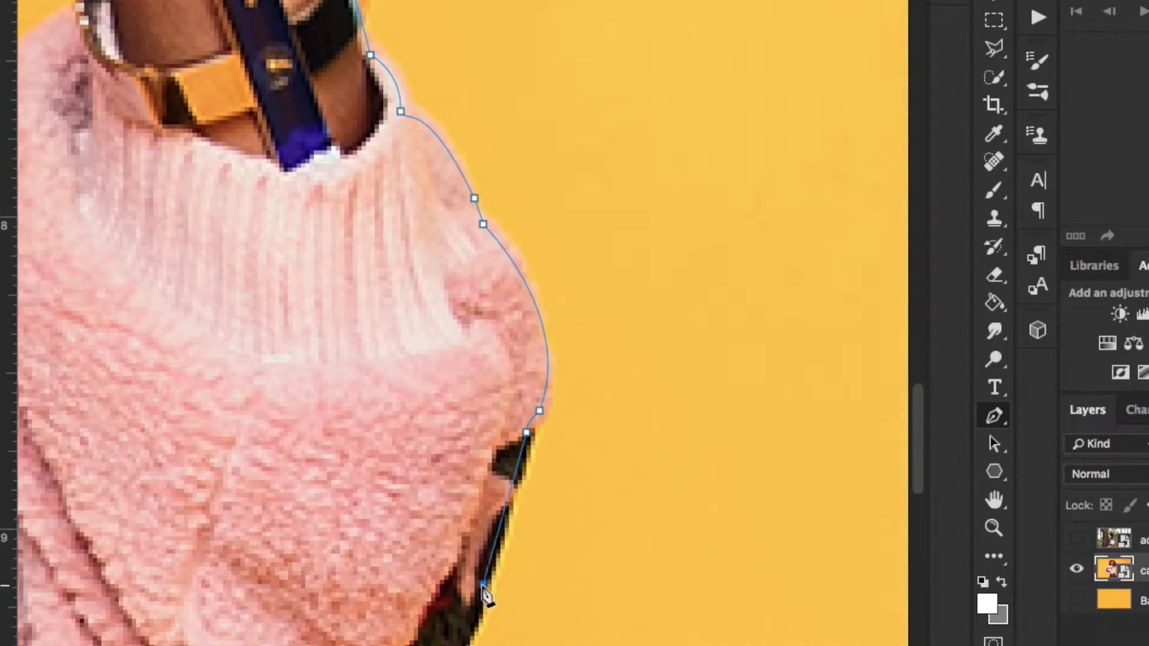
- Trace the dark leaf embroidery and the underside of the right sleeve back to the torso
left_click_drag(484, 581, 476, 616)
scroll(475, 617, "down", 4)
left_click_drag(472, 424, 459, 445)
left_click_drag(427, 554, 421, 601)
left_click_drag(372, 640, 356, 645)
scroll(358, 643, "left", 2)
left_click(272, 606)
scroll(273, 608, "left", 4)
left_click_drag(363, 577, 340, 573)
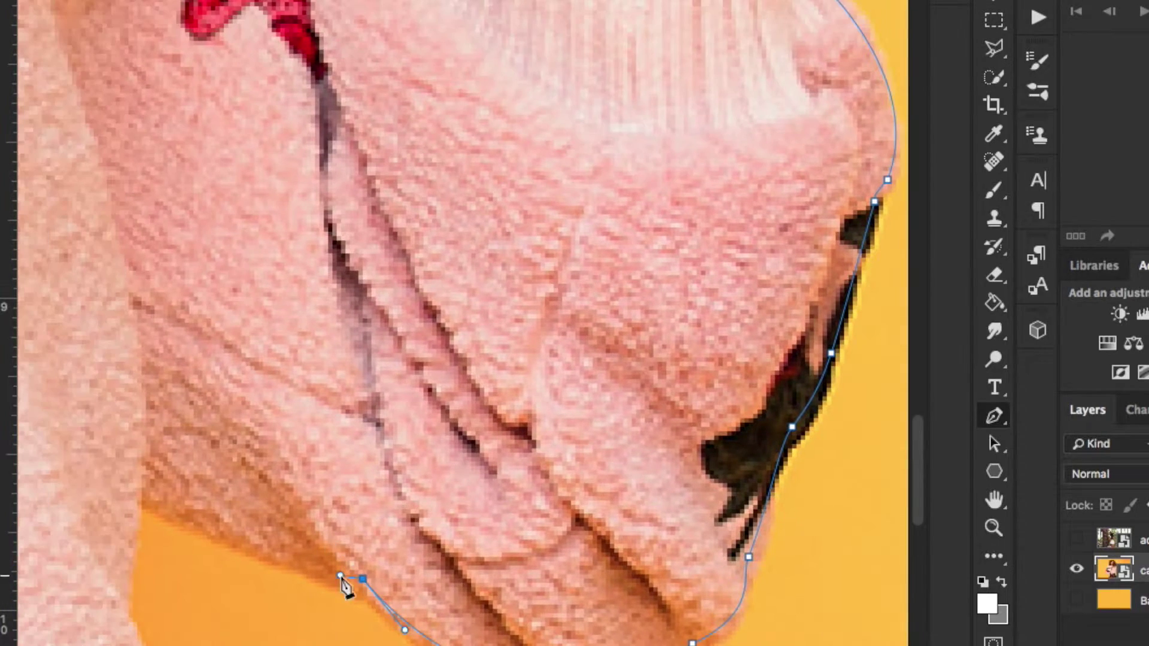
left_click_drag(141, 491, 103, 467)
- Continue the path down the right side of the sweater, around its hem and the end of the belt
scroll(141, 490, "down", 4)
left_click_drag(179, 347, 179, 372)
left_click_drag(235, 603, 191, 645)
left_click(150, 645)
scroll(144, 643, "down", 4)
scroll(201, 528, "left", 4)
left_click_drag(362, 440, 377, 475)
left_click_drag(414, 489, 414, 531)
left_click(419, 558)
left_click(389, 597)
- Trace the skirt's right edge to the image's bottom border and close the path around the whole figure
scroll(389, 597, "down", 5)
left_click_drag(422, 400, 428, 421)
left_click_drag(443, 536, 450, 566)
left_click_drag(463, 605, 541, 645)
scroll(464, 607, "down", 4)
scroll(505, 622, "down", 8)
scroll(542, 623, "left", 10)
left_click(707, 488)
key("super+minus")
key("super+minus")
key("super+minus")
key("super+minus")
key("super+minus")
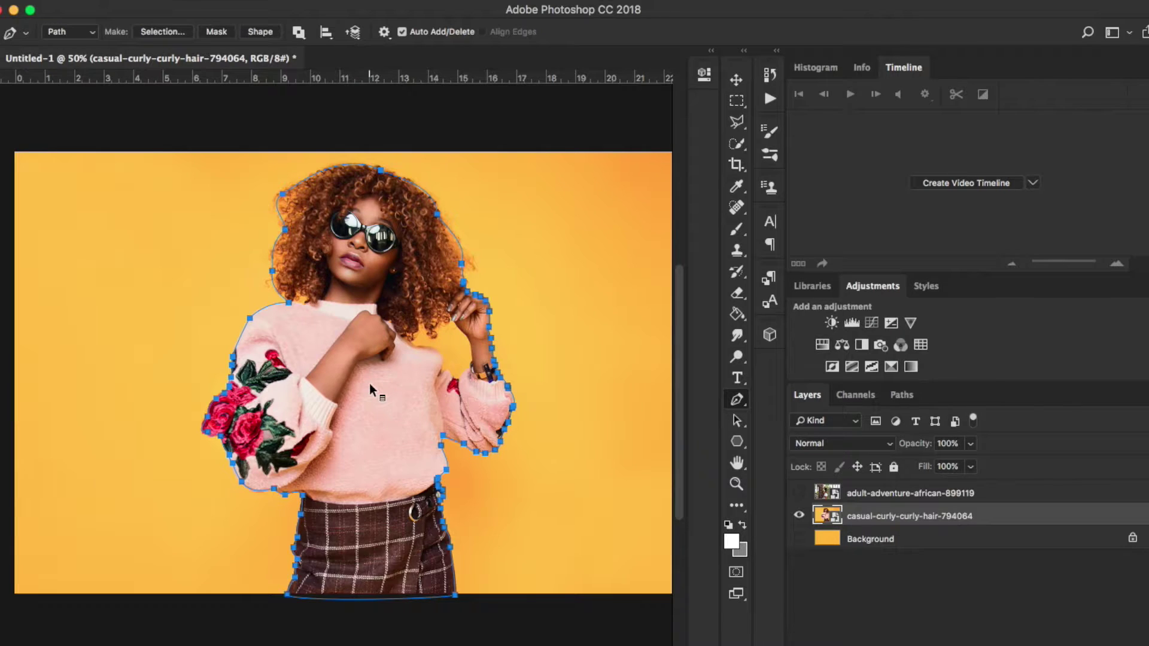
- Turn the path into a selection with a 2-pixel feather and add it as a layer mask on the photo layer
right_click(372, 390)
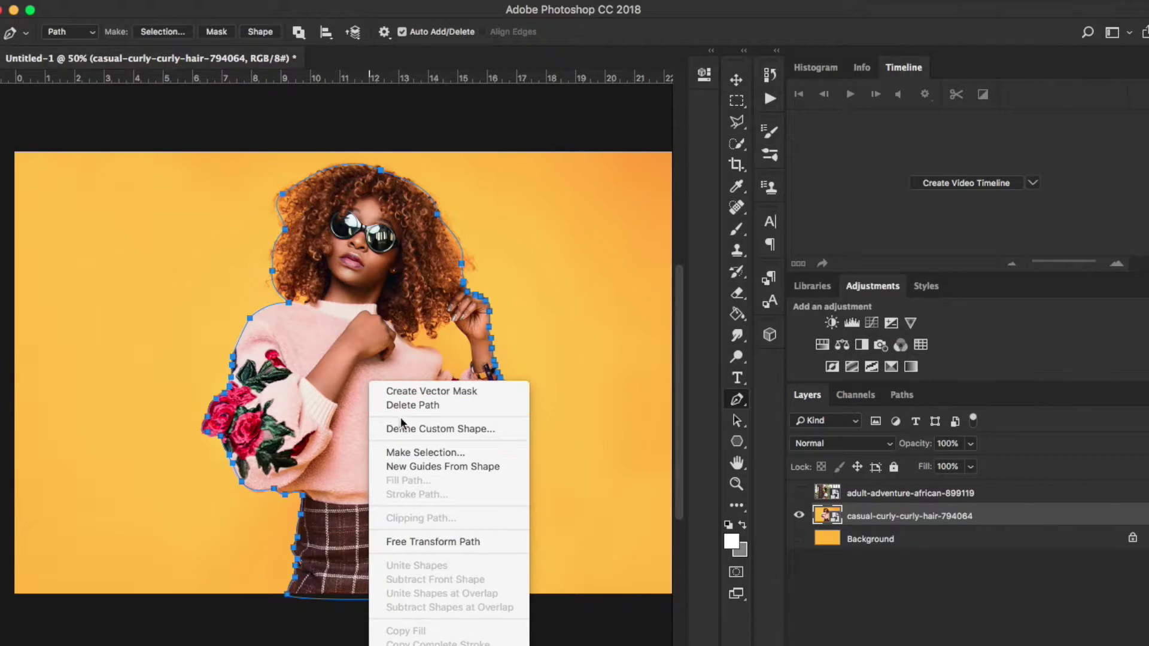
left_click(425, 453)
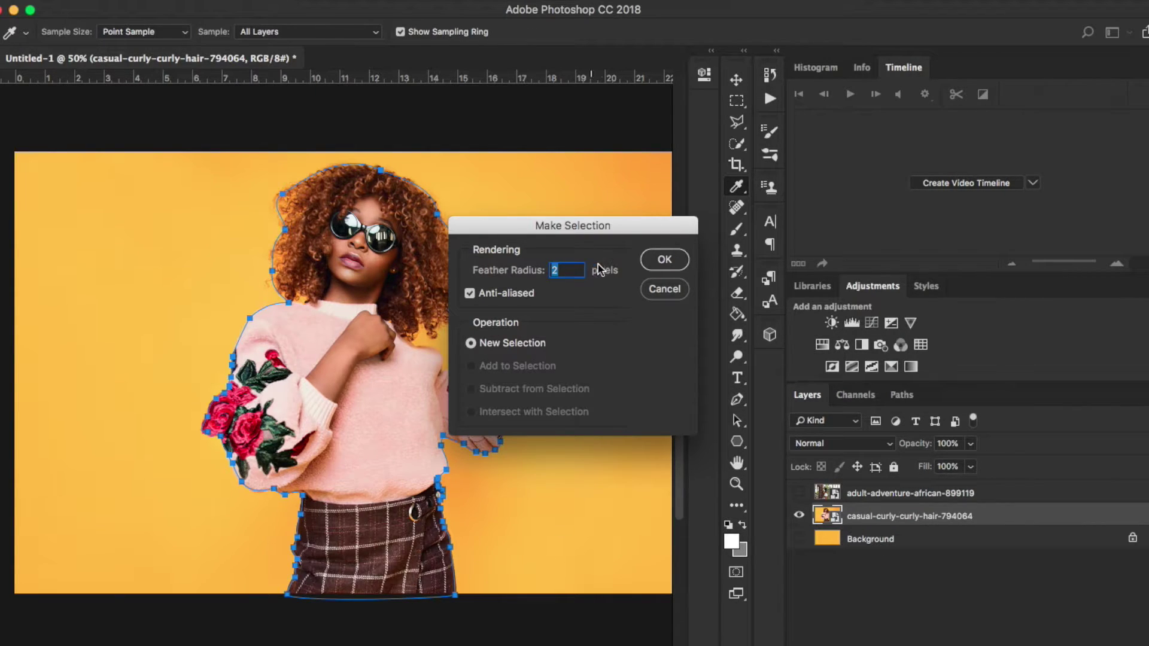
left_click(664, 259)
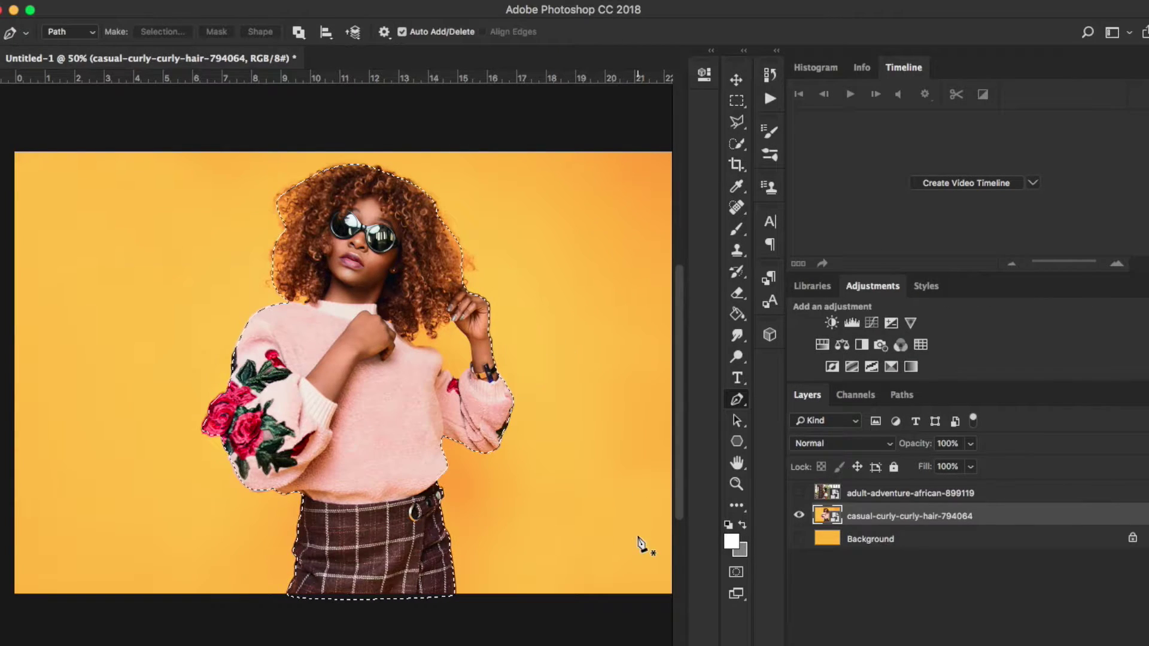
left_click(1042, 645)
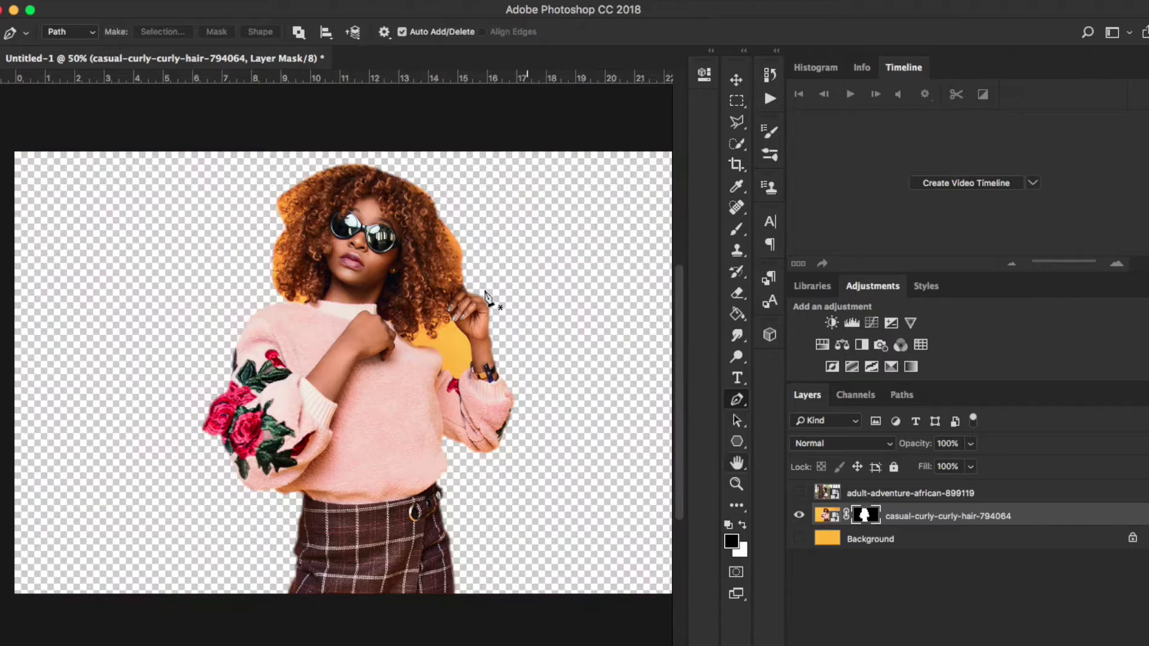
- Start a path in the yellow gap beside the raised arm, tracing the sweater's shoulder edge down to the sleeve
key("super+plus")
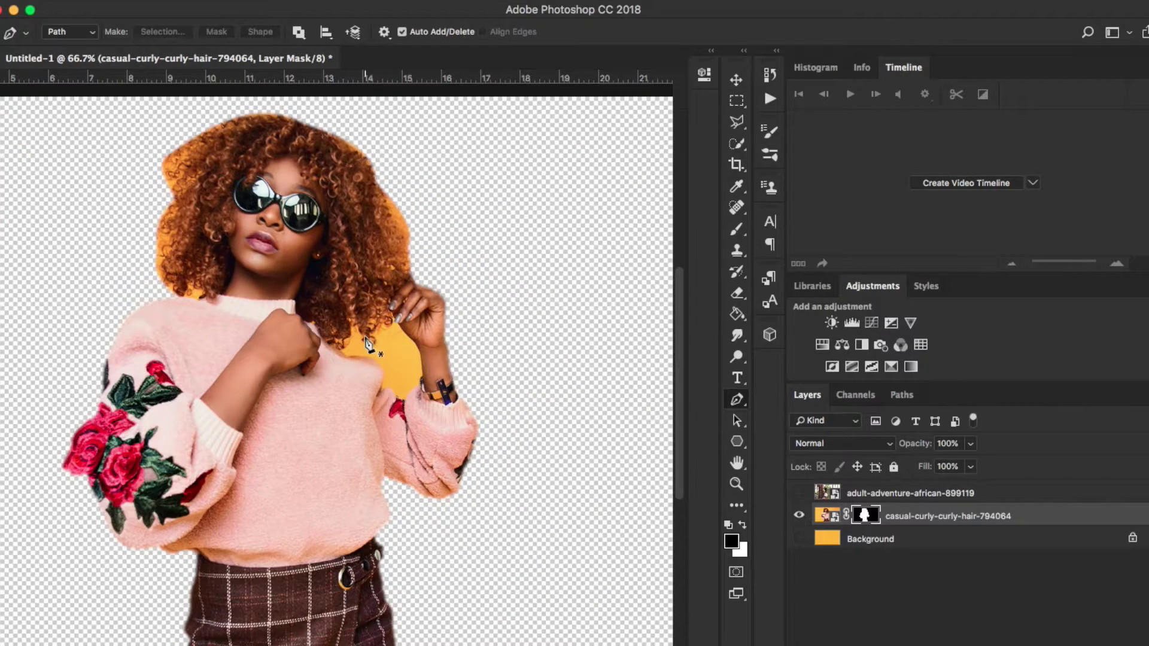
key("super+plus")
key("super+plus")
key("super+plus")
key("super+plus")
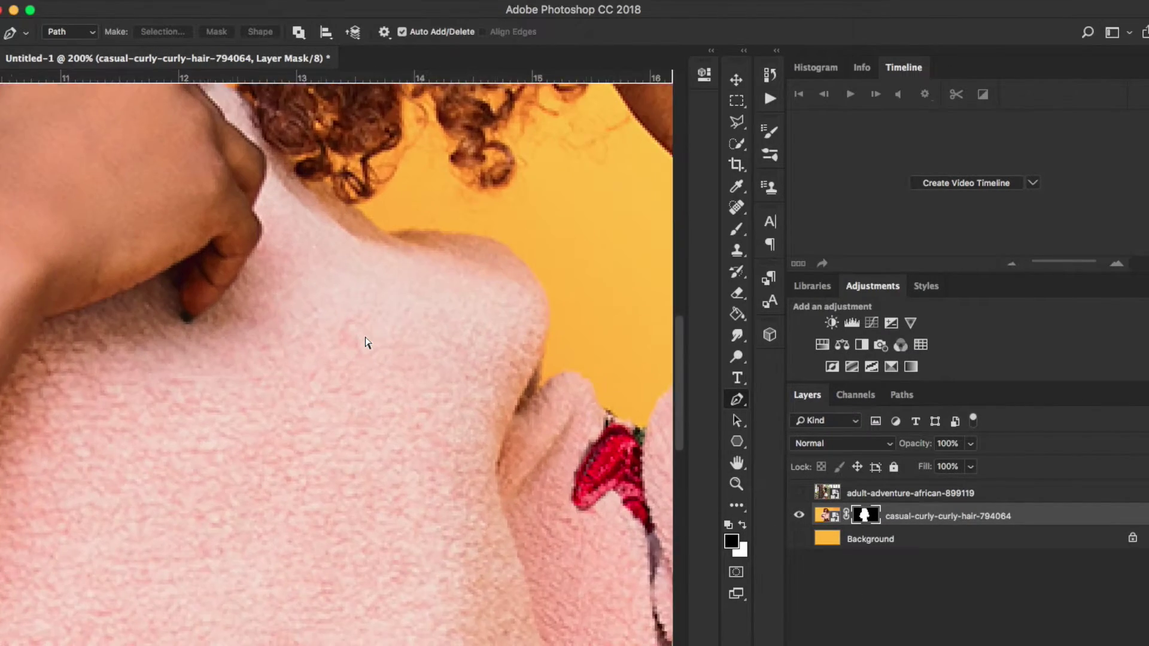
scroll(368, 213, "up", 2)
scroll(367, 213, "right", 8)
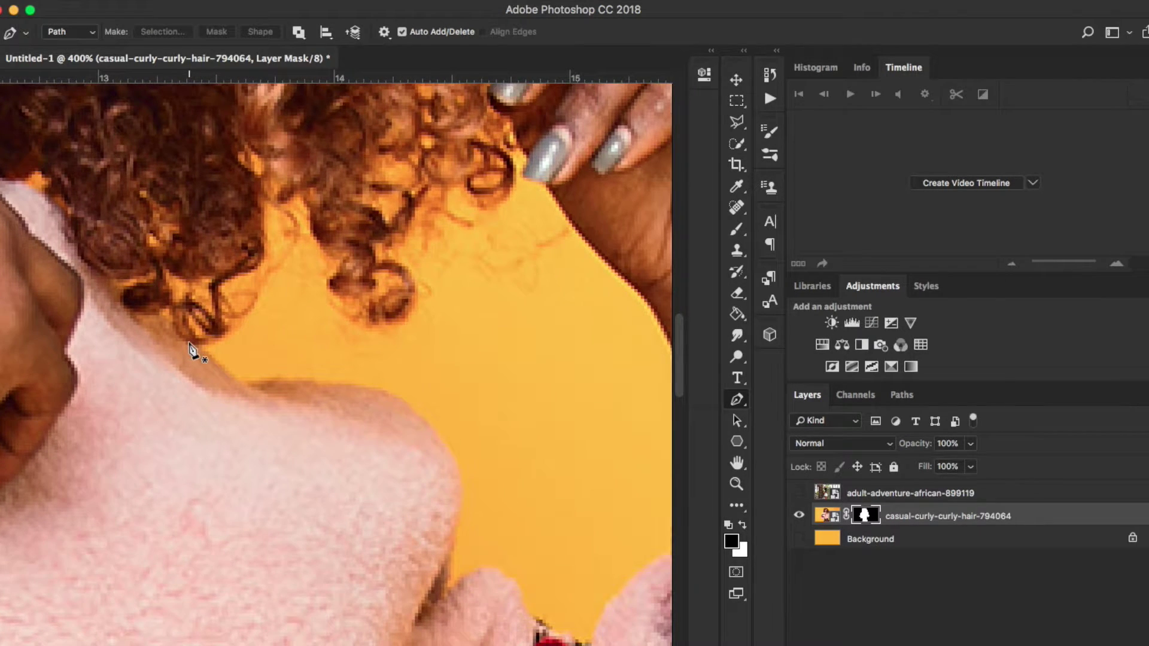
left_click(190, 342)
left_click(233, 384)
left_click_drag(450, 485, 449, 522)
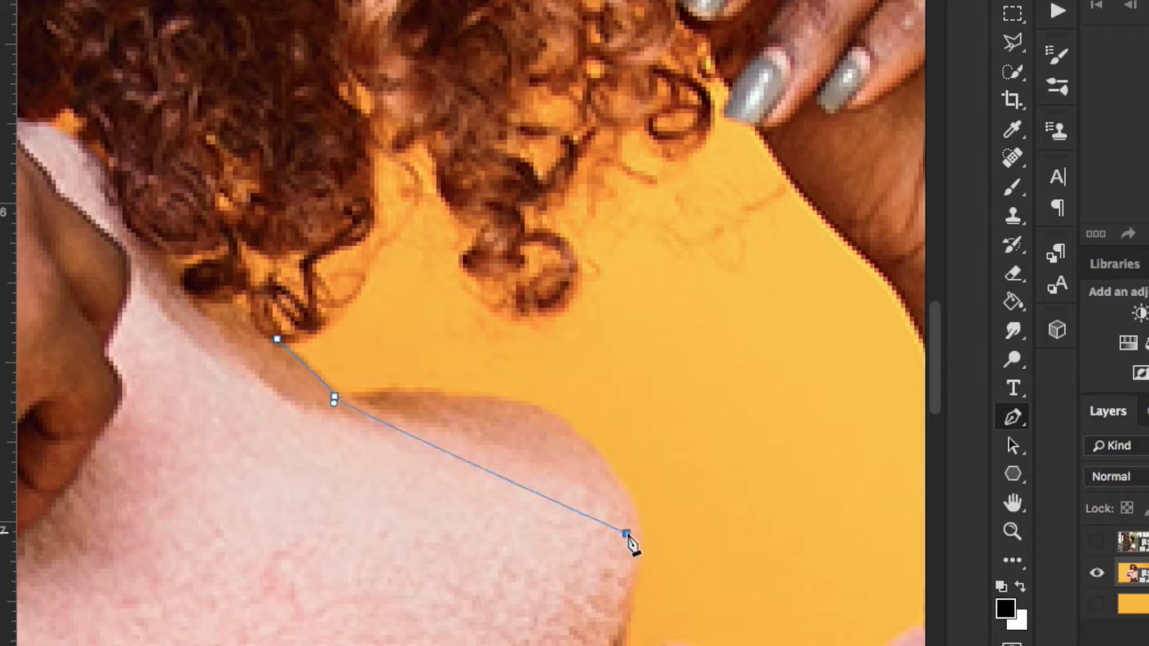
scroll(471, 323, "down", 6)
left_click_drag(697, 628, 754, 630)
- Continue the gap path up the inner forearm and hand and around the fingernail to the hair
left_click(808, 491)
mouse_move(794, 500)
left_mouse_down()
mouse_move(891, 426)
mouse_move(843, 422)
left_mouse_up()
left_click(838, 429)
left_click_drag(820, 249, 815, 220)
mouse_move(763, 146)
left_mouse_down()
mouse_move(733, 122)
mouse_move(740, 102)
left_mouse_up()
scroll(733, 122, "up", 6)
left_click(739, 106)
left_click(708, 97)
left_click(717, 84)
left_click_drag(703, 49, 701, 34)
- Trace the lower curls of the hair and close the gap path at its starting point on the shoulder
mouse_move(585, 195)
left_mouse_down()
mouse_move(469, 228)
mouse_move(551, 228)
left_mouse_up()
left_click_drag(505, 297, 403, 290)
left_click_drag(418, 182, 418, 141)
left_click_drag(262, 328, 200, 287)
- Convert the gap path to a selection, fill it with black on the layer mask using the Paint Bucket, and deselect
right_click(569, 374)
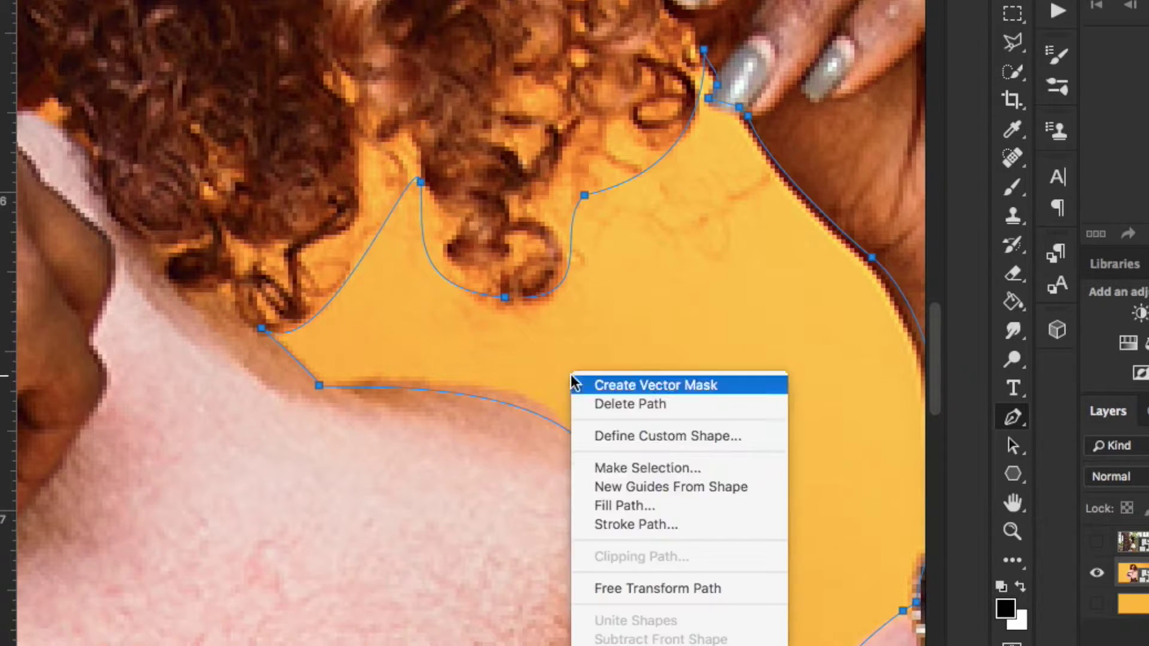
left_click(646, 467)
key("Return")
key("g")
left_click(864, 342)
key("super+d")
key("super+0")
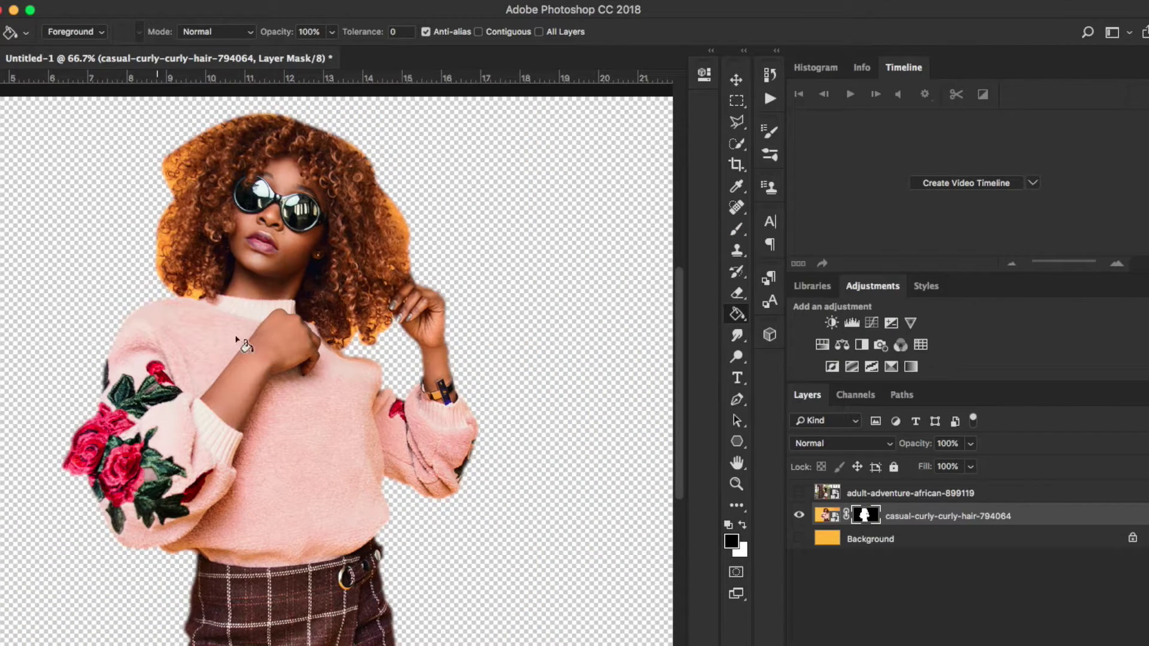
- Open Select and Mask for the layer mask of the curly-hair photo layer
scroll(244, 257, "left", 2)
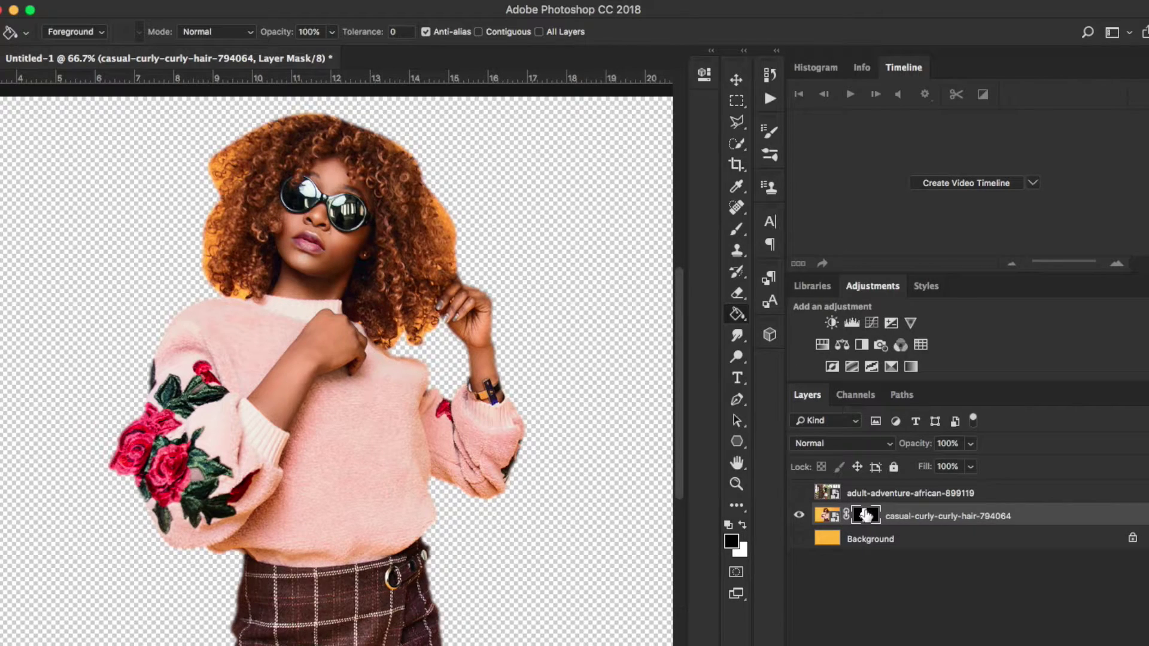
left_click(353, 1)
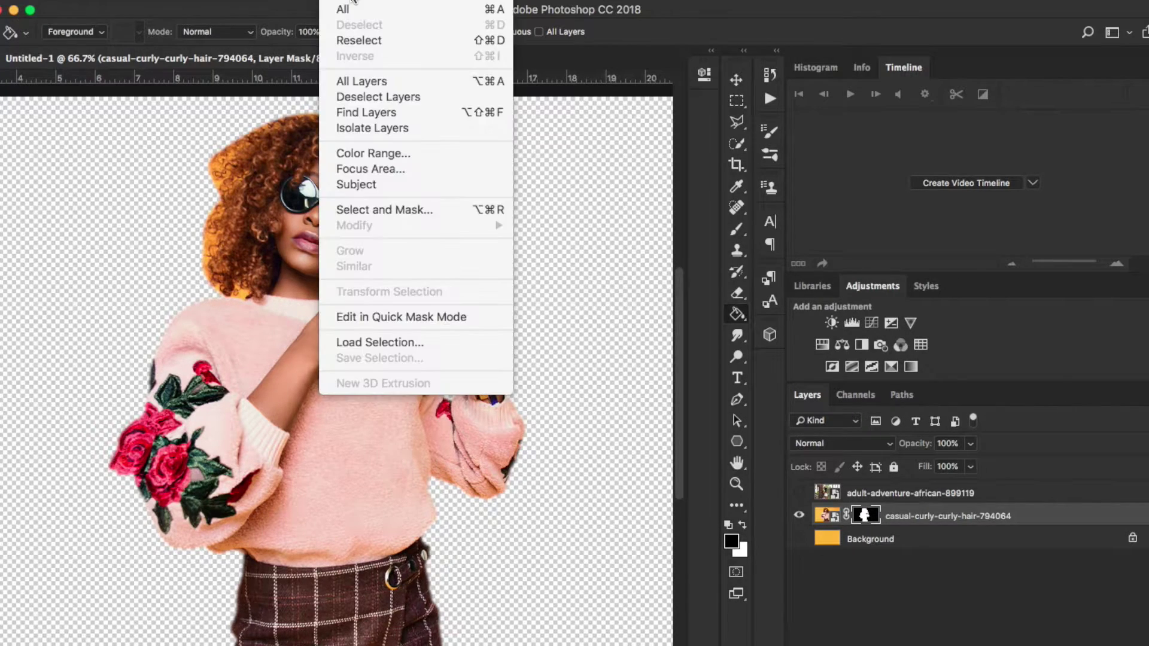
left_click(415, 211)
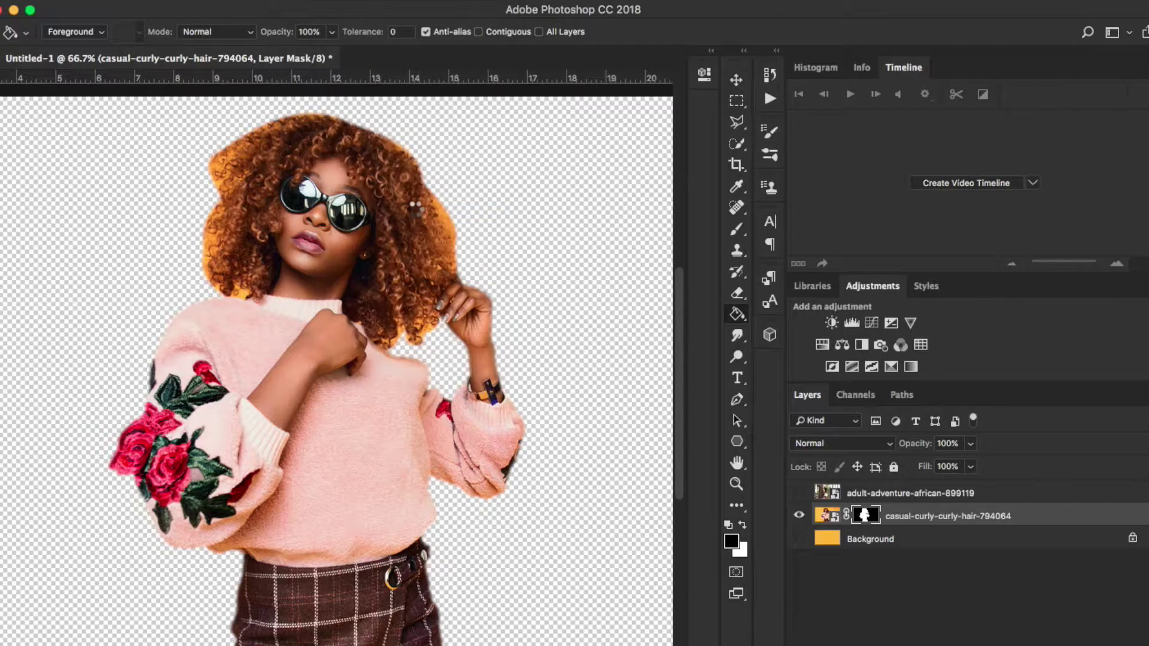
- Brush over the edges of the curly hair with the Refine Edge Brush at size 70 and apply the refinement to the mask
key("bracketright")
key("bracketright")
mouse_move(284, 289)
left_mouse_down()
mouse_move(246, 275)
mouse_move(251, 171)
mouse_move(301, 122)
mouse_move(481, 237)
mouse_move(461, 326)
mouse_move(428, 337)
left_mouse_up()
key("bracketright")
key("bracketright")
left_click_drag(276, 269, 258, 216)
left_click_drag(337, 204, 344, 122)
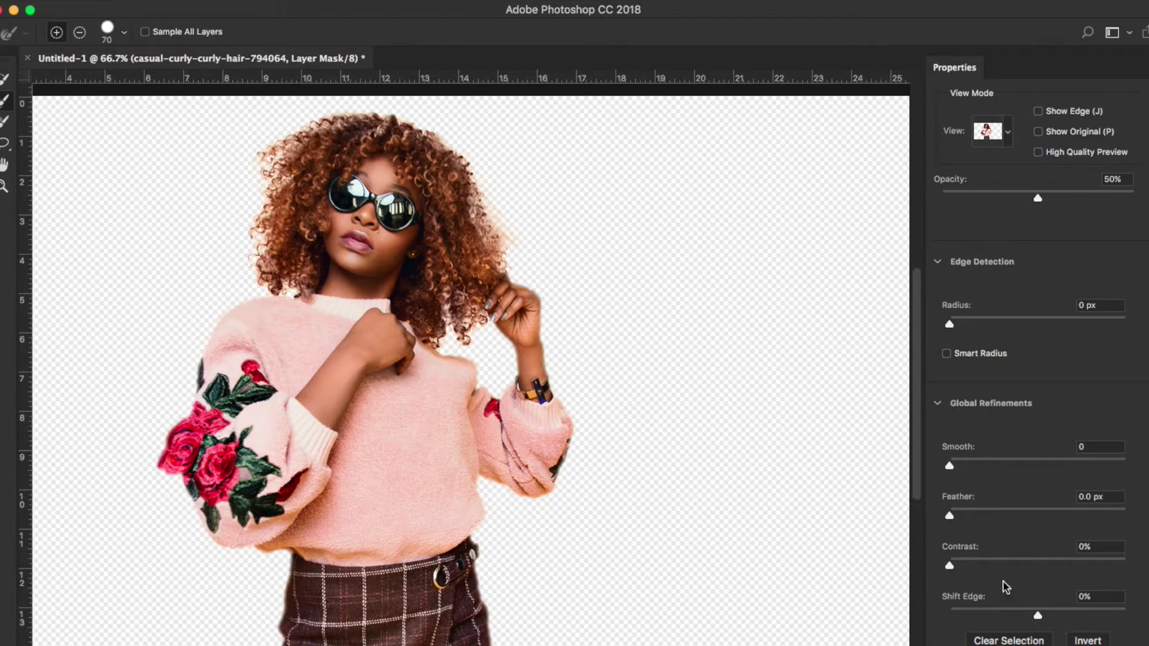
key("Return")
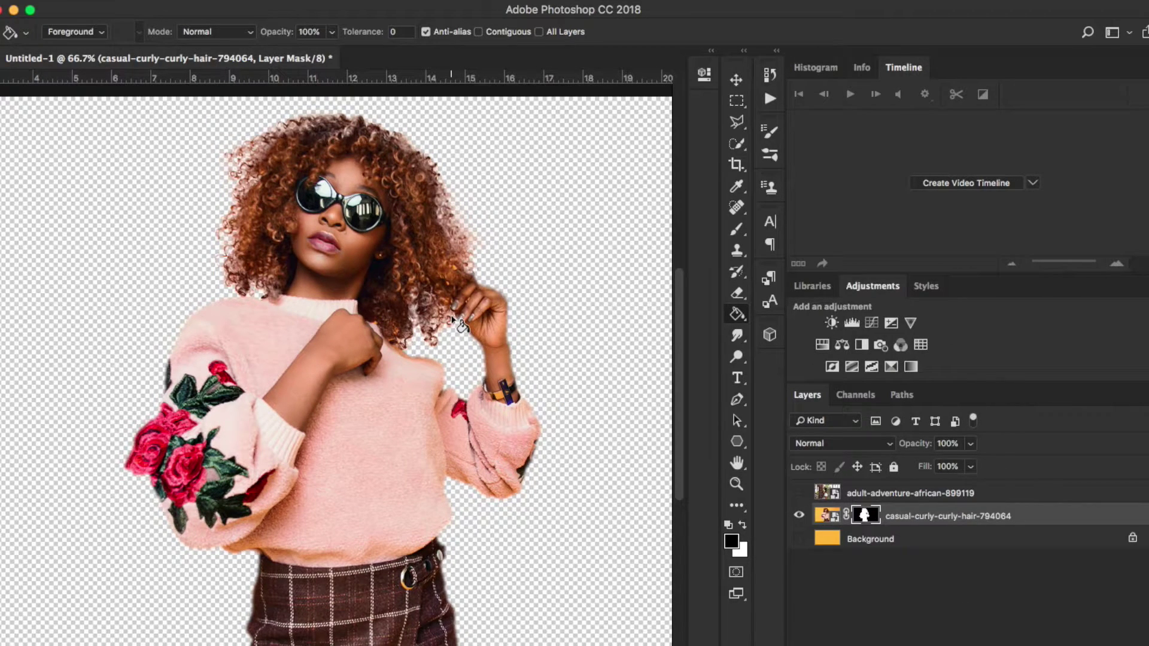
left_click(895, 536)
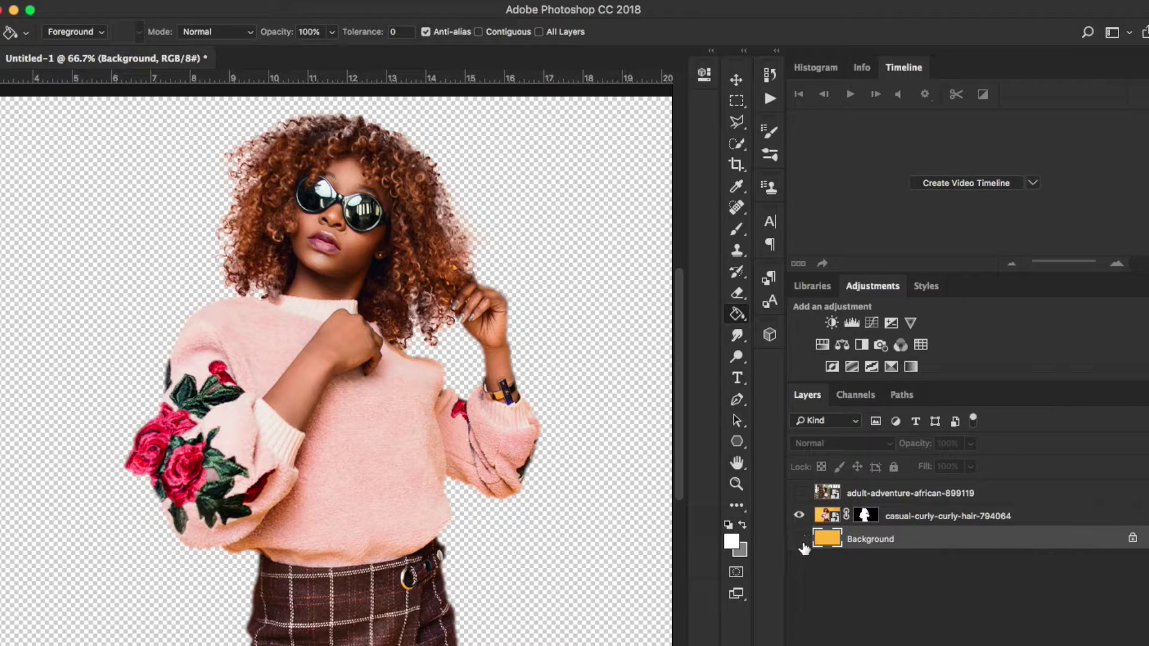
left_click(799, 539)
left_click(799, 539)
left_click(1068, 645)
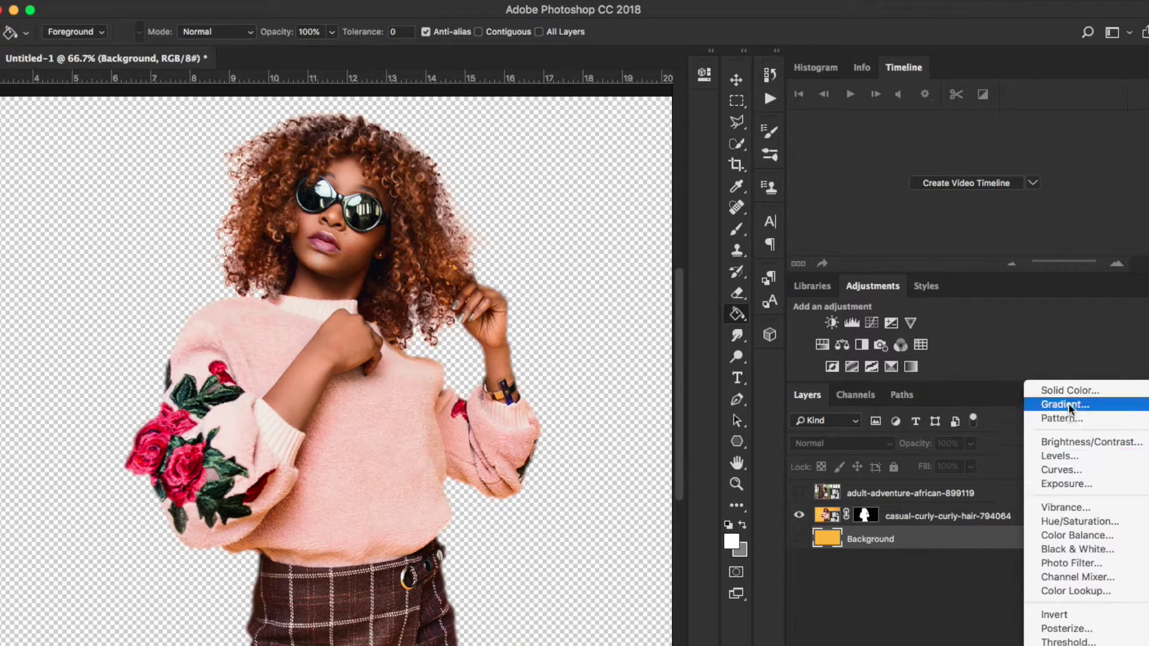
left_click(1041, 387)
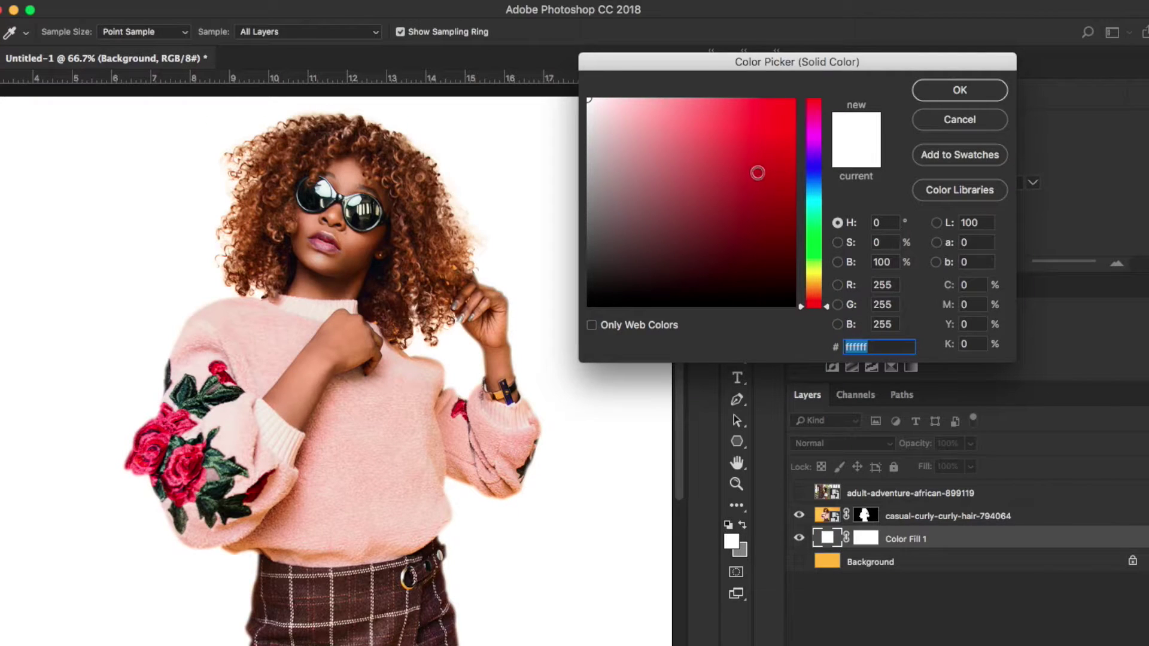
mouse_move(644, 223)
left_mouse_down()
mouse_move(587, 317)
mouse_move(720, 236)
mouse_move(763, 134)
left_mouse_up()
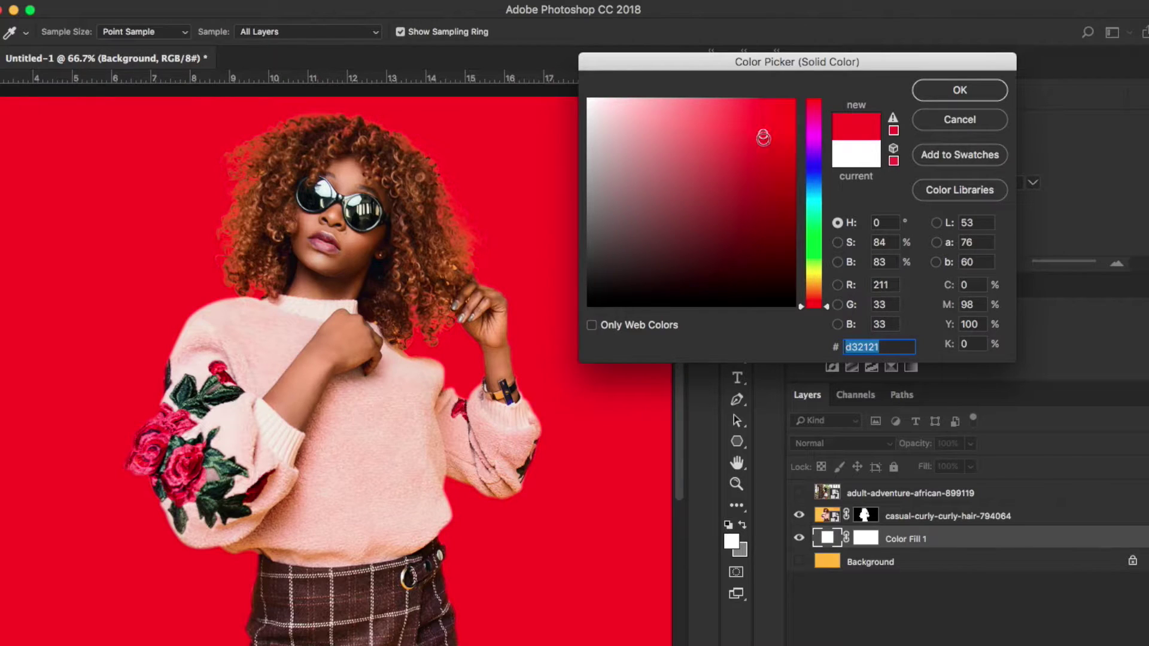
left_click(938, 120)
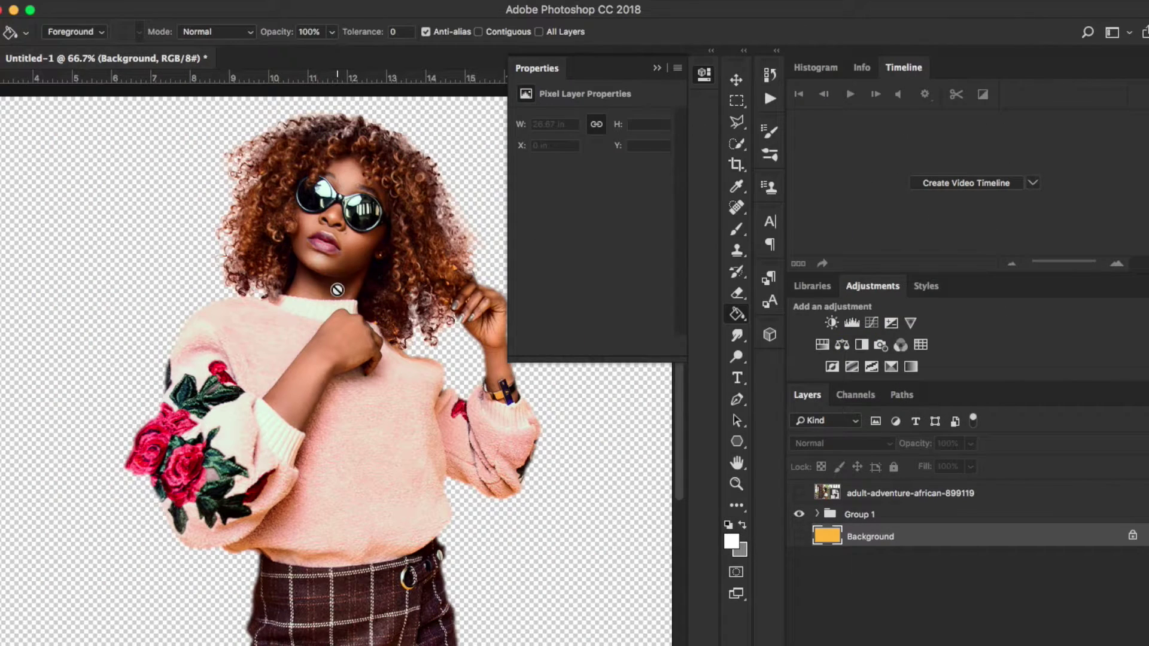
- Show the adult-adventure-african-899119 layer, hide Group 1, and select the newly shown photo layer
scroll(337, 290, "right", 2)
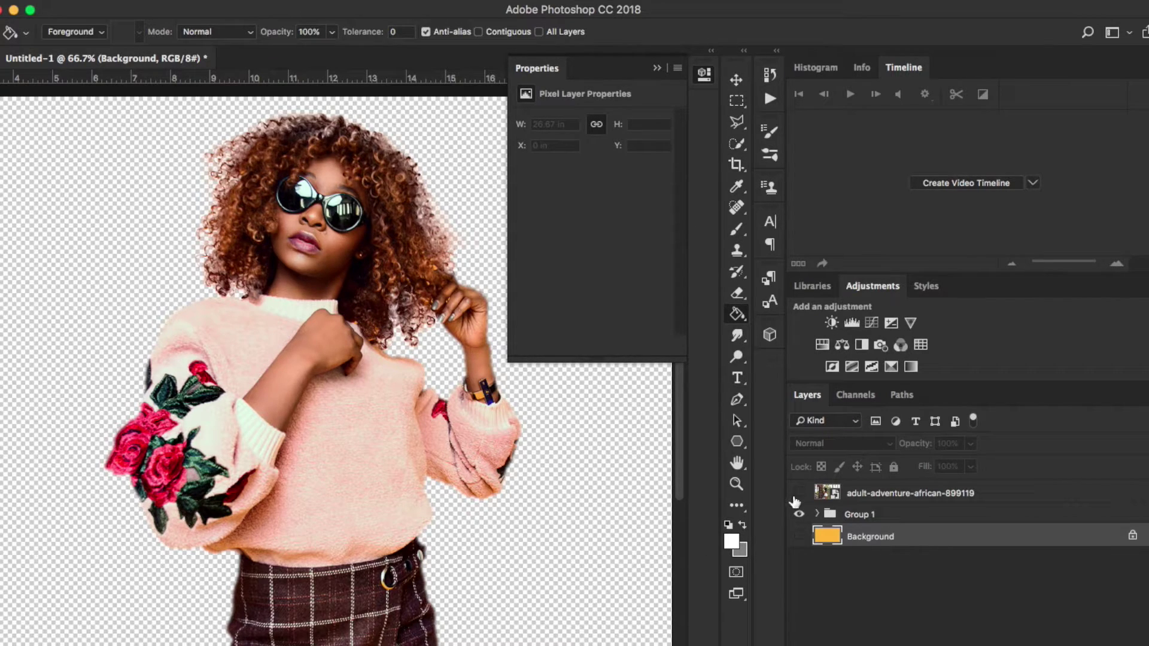
left_click(800, 494)
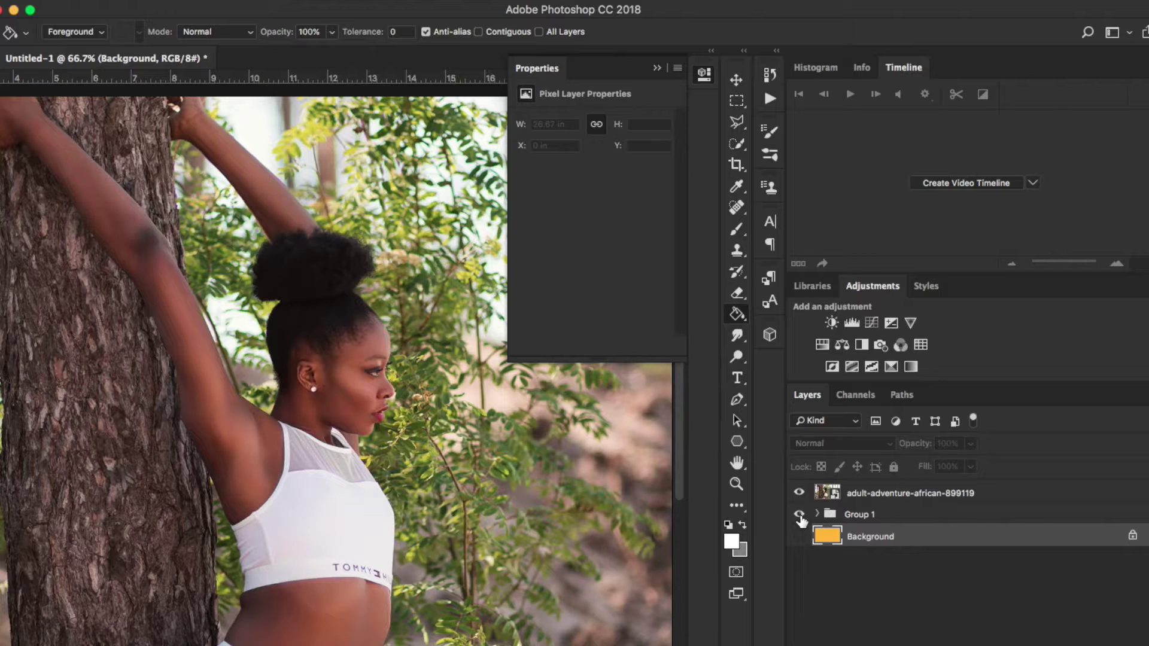
scroll(554, 422, "down", 3)
scroll(554, 421, "left", 2)
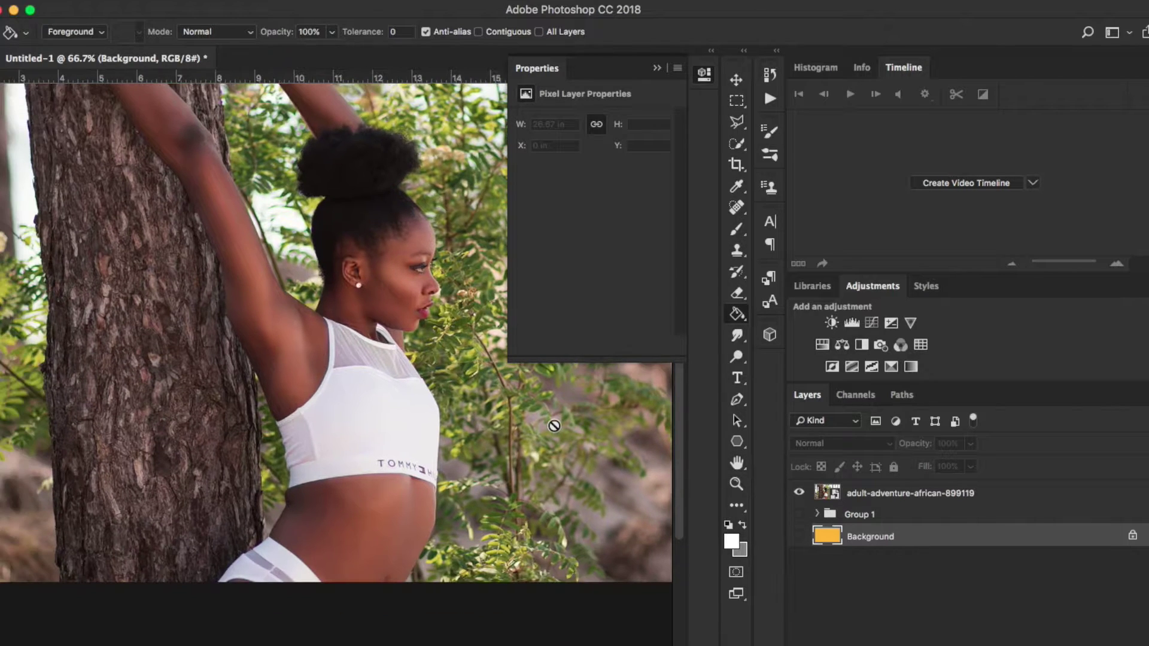
left_click(656, 68)
scroll(551, 117, "down", 1)
key("super+plus")
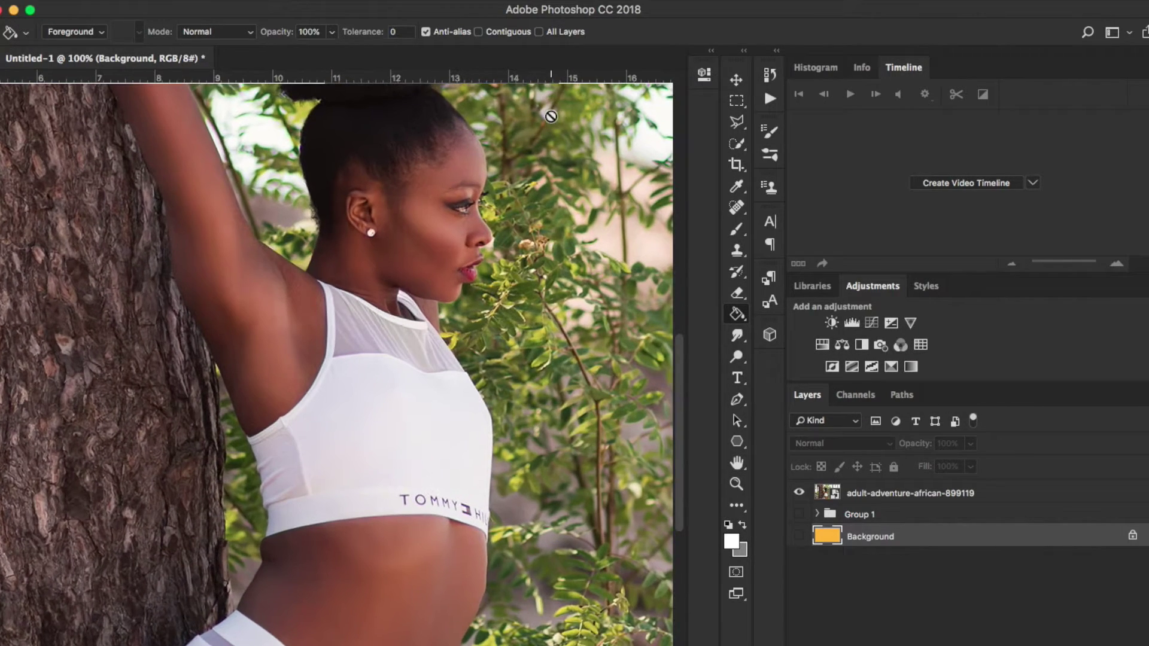
scroll(303, 350, "up", 3)
scroll(304, 350, "left", 1)
scroll(303, 350, "up", 3)
scroll(303, 350, "left", 1)
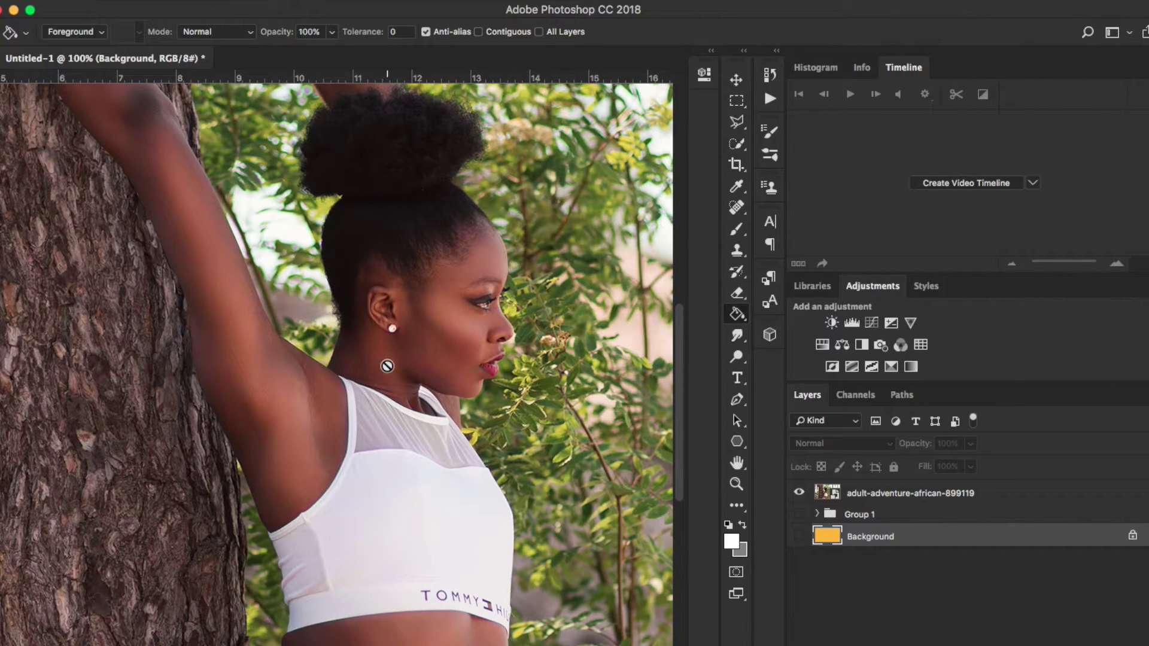
key("super+minus")
left_click(892, 496)
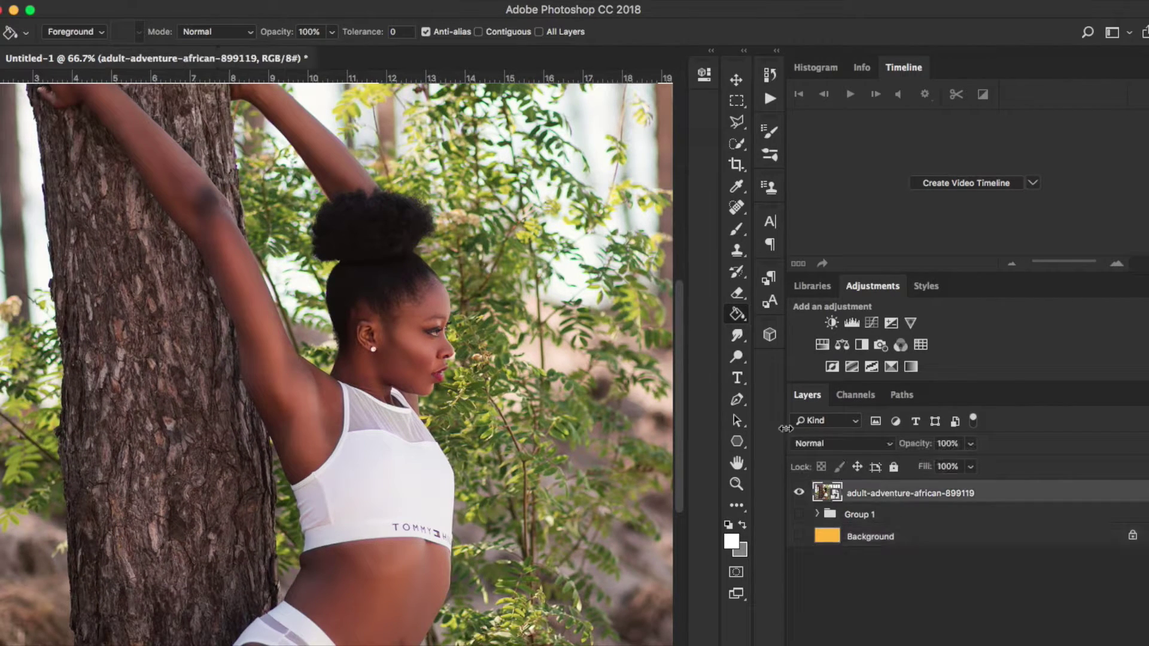
- Start a Pen path at the photo's lower edge and trace the white waistband and lower back up to the crop top
key("p")
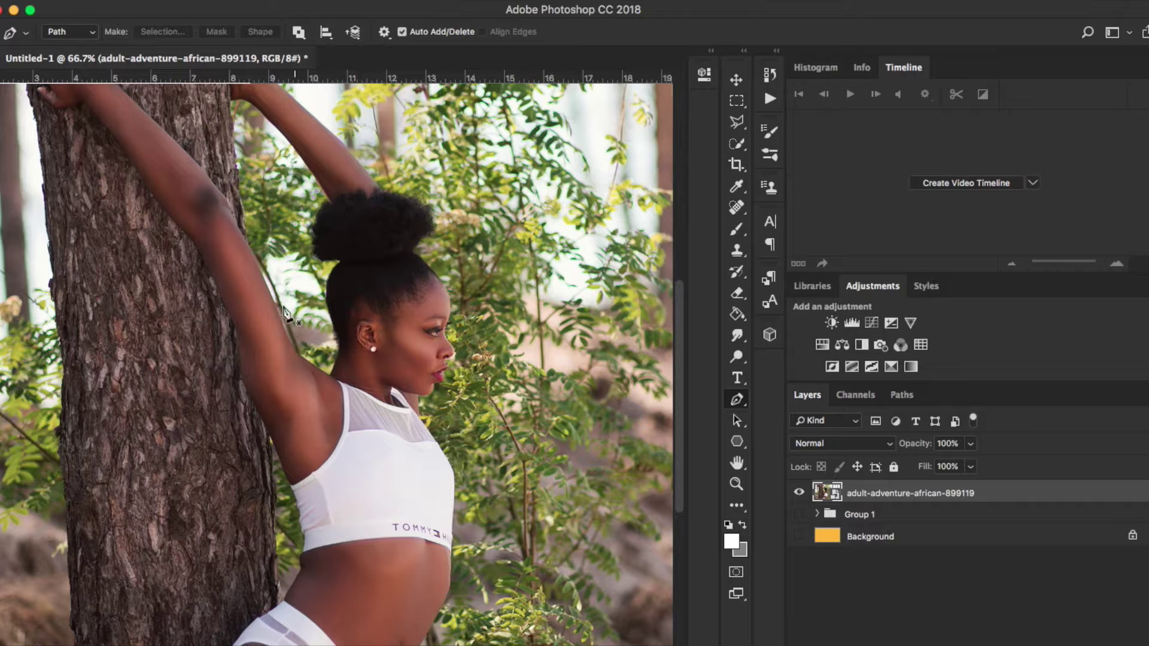
key("super+plus")
key("super+plus")
scroll(438, 482, "up", 5)
left_click(335, 569)
left_click(449, 440)
left_click(502, 413)
left_click(576, 351)
left_click_drag(645, 243, 689, 180)
left_click(671, 192)
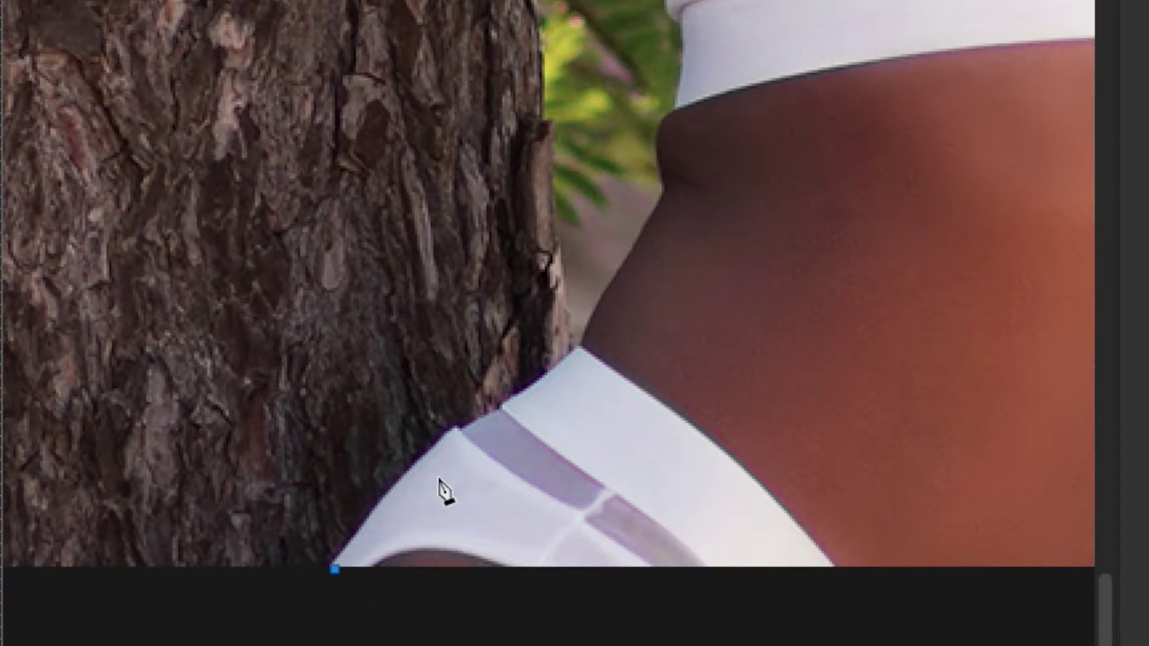
left_click_drag(677, 112, 703, 102)
left_click_drag(686, 21, 687, 11)
- Continue the path up the back edge of the white crop top towards the armpit
scroll(686, 22, "up", 5)
left_click_drag(669, 264, 666, 246)
left_click(664, 214)
left_click(664, 176)
left_click_drag(653, 145, 656, 125)
left_click_drag(632, 84, 632, 71)
left_click(616, 53)
- Trace the outer edge of the near arm from the armpit past the elbow towards the hand on the trunk
scroll(610, 66, "up", 5)
left_click_drag(551, 141, 547, 0)
scroll(518, 61, "up", 5)
scroll(518, 62, "left", 3)
scroll(547, 3, "up", 7)
left_click_drag(528, 292, 528, 271)
scroll(528, 271, "up", 3)
left_click_drag(441, 110, 415, 43)
scroll(415, 43, "up", 7)
scroll(416, 43, "left", 6)
left_click_drag(737, 391, 734, 384)
left_click_drag(466, 53, 437, 0)
- Trace around the fingers of the near hand up to the photo's upper edge
scroll(437, 3, "up", 6)
left_click_drag(365, 100, 347, 91)
left_click_drag(232, 126, 203, 105)
left_click(173, 83)
left_click_drag(147, 46, 156, 36)
left_click_drag(203, 57, 242, 66)
scroll(229, 54, "up", 4)
left_click(231, 46)
- Continue the path down the inner edge of the near arm past the elbow towards the shoulder
scroll(559, 70, "down", 5)
left_click_drag(746, 394, 767, 426)
left_click(834, 498)
left_click_drag(838, 501, 841, 519)
mouse_move(876, 609)
left_mouse_down()
mouse_move(877, 641)
mouse_move(881, 630)
left_mouse_up()
scroll(880, 628, "down", 9)
scroll(880, 628, "right", 6)
left_click_drag(761, 623, 772, 644)
key("ctrl+z")
left_click_drag(648, 355, 674, 415)
- Trace from the shoulder up the neck and the back of the head to the base of the hair bun
scroll(777, 643, "down", 3)
scroll(778, 643, "right", 3)
left_click_drag(770, 645, 819, 598)
left_click(724, 645)
scroll(724, 643, "right", 3)
scroll(724, 643, "up", 1)
left_click_drag(757, 309, 788, 243)
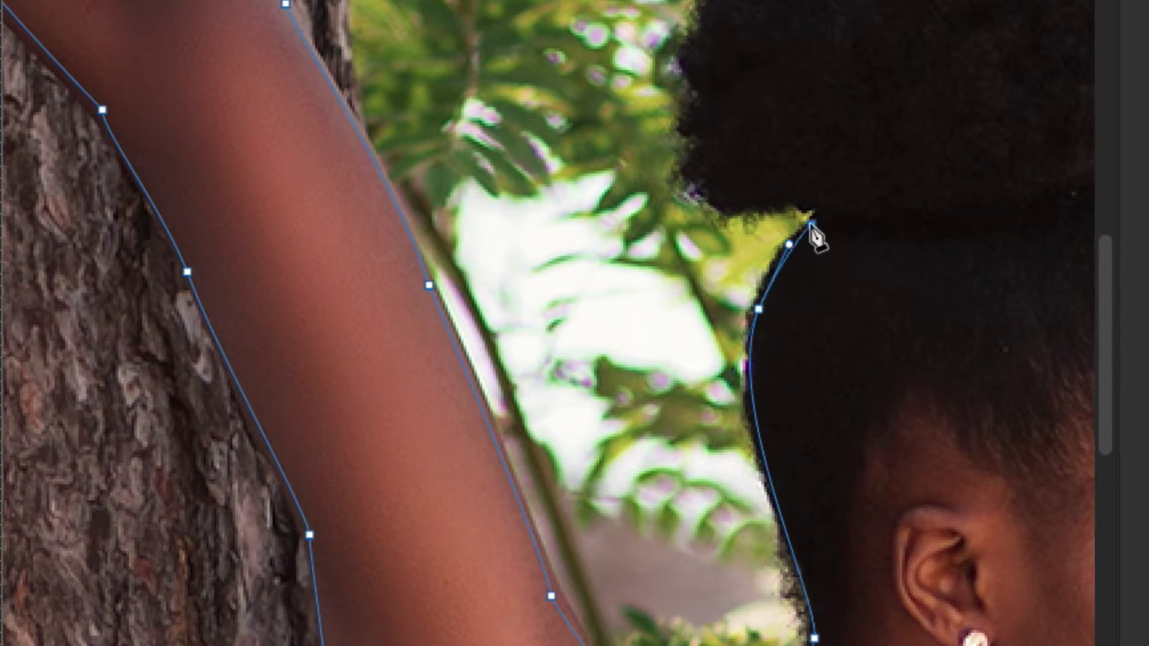
left_click_drag(811, 223, 825, 217)
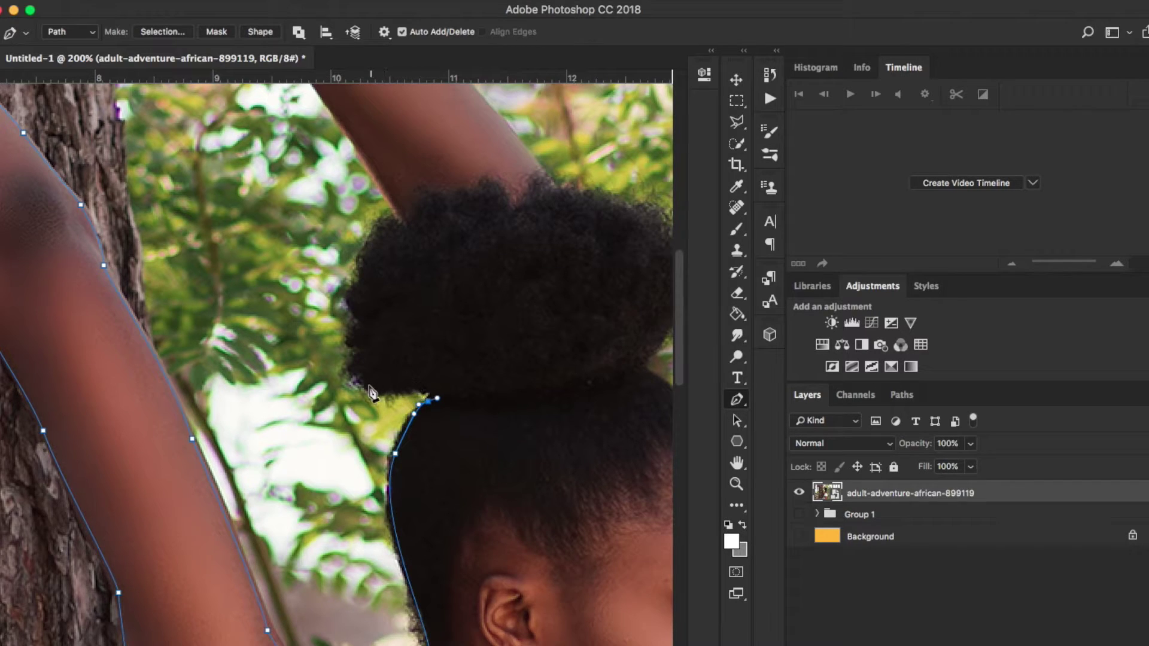
- Trace loosely around the back of the hair bun and up the lower edge of the far arm
left_click_drag(332, 344, 334, 250)
left_click_drag(387, 204, 399, 201)
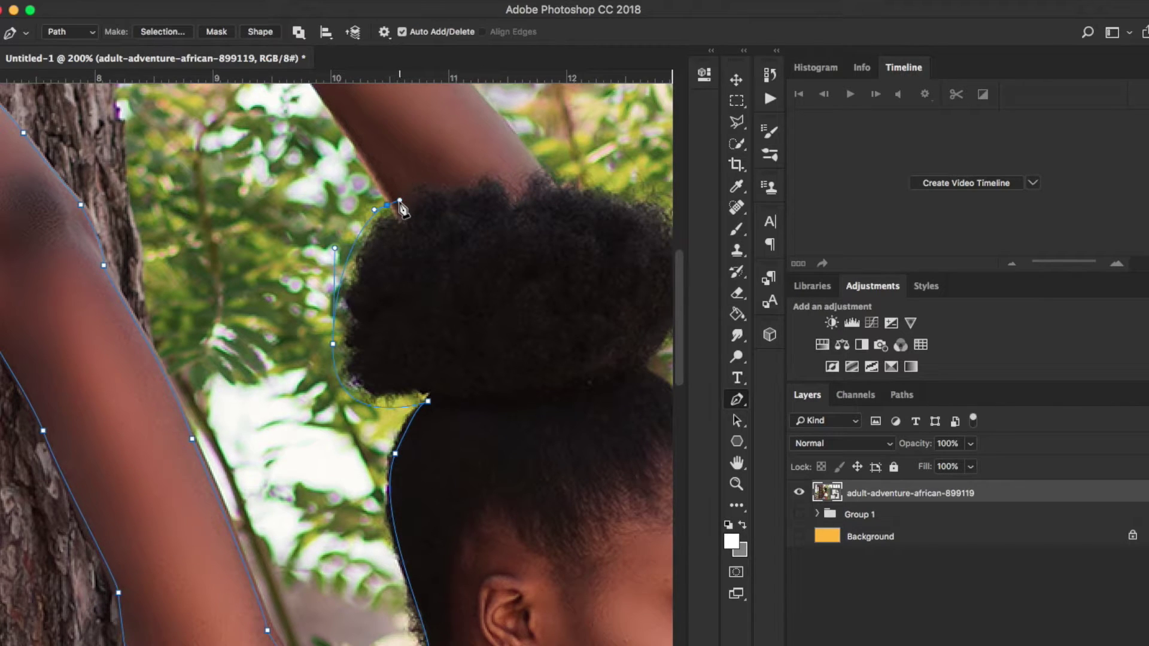
scroll(400, 204, "up", 4)
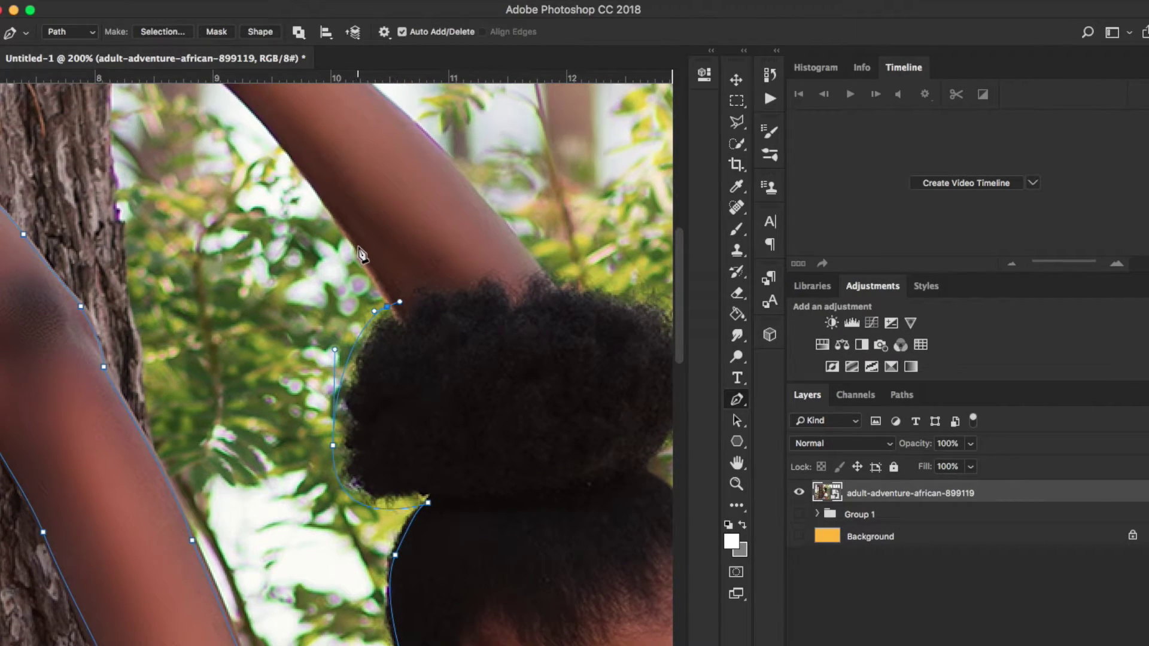
left_click(343, 222)
scroll(344, 225, "up", 3)
scroll(343, 225, "left", 2)
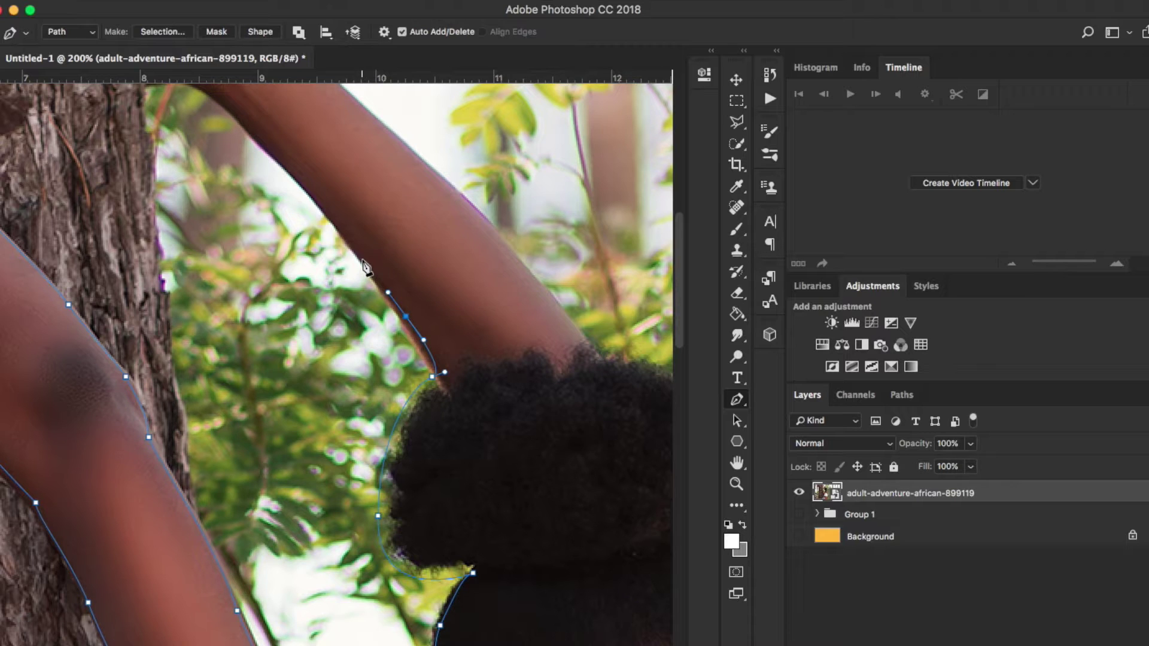
scroll(323, 213, "up", 3)
scroll(324, 213, "left", 3)
left_click_drag(337, 218, 326, 210)
left_click_drag(250, 148, 226, 148)
left_click(216, 149)
- Take the path around the far hand and down the upper edge of the far arm towards the bun
scroll(216, 150, "up", 4)
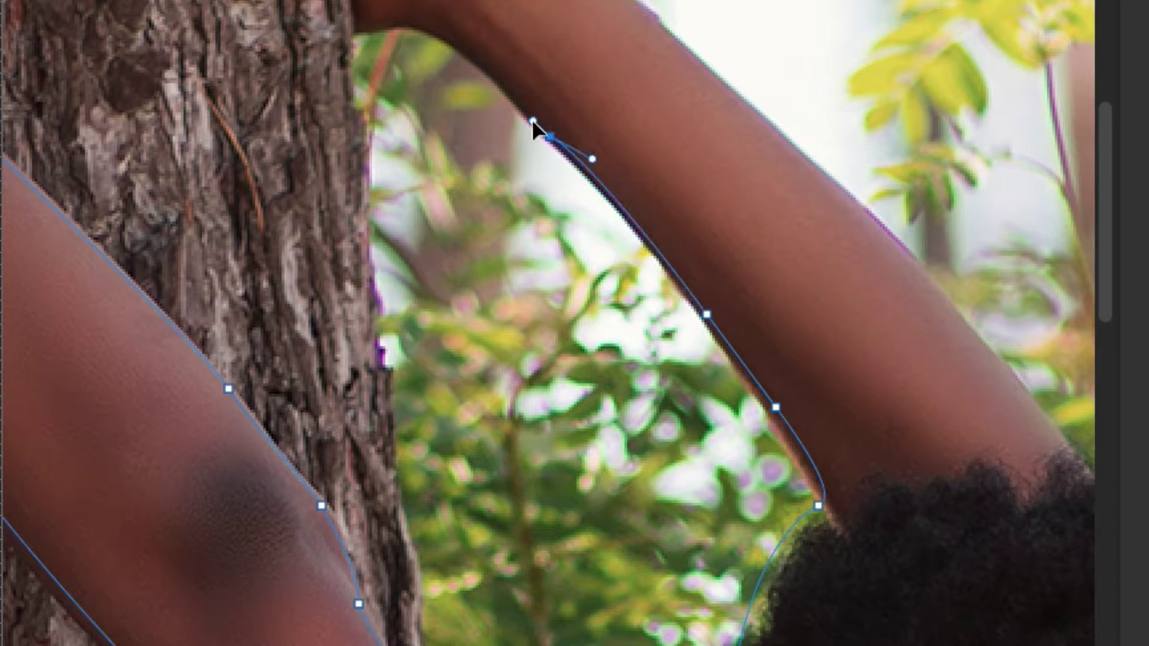
left_click_drag(518, 14, 525, 30)
scroll(636, 123, "down", 3)
scroll(636, 123, "right", 3)
left_click_drag(741, 210, 766, 238)
left_click_drag(916, 417, 920, 431)
- Trace around the front of the hair bun to its base and down the front hairline
scroll(920, 432, "down", 6)
scroll(920, 432, "right", 10)
left_click_drag(457, 319, 401, 361)
left_click_drag(375, 379, 385, 391)
left_click_drag(555, 645, 538, 645)
- Trace the face profile along the forehead, eyelashes, nose, and lips
key("ctrl+plus")
scroll(538, 645, "down", 5)
left_click_drag(534, 601, 581, 598)
left_click_drag(518, 623, 601, 645)
scroll(509, 630, "down", 3)
scroll(539, 323, "down", 3)
scroll(539, 323, "right", 1)
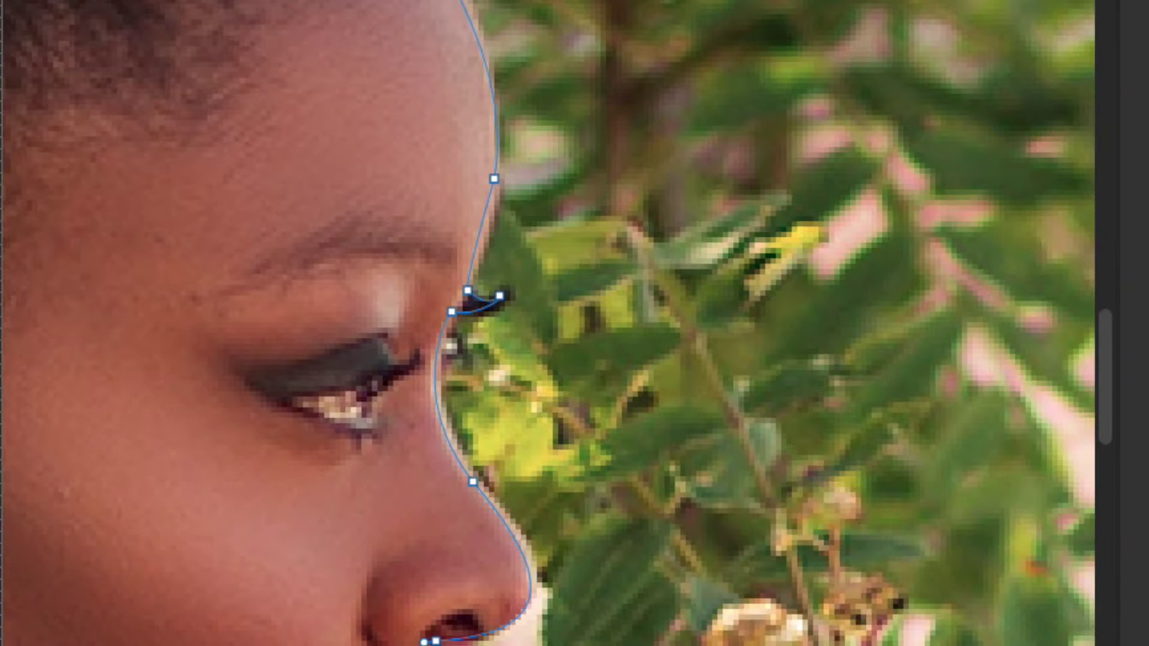
scroll(548, 323, "down", 4)
scroll(548, 323, "left", 1)
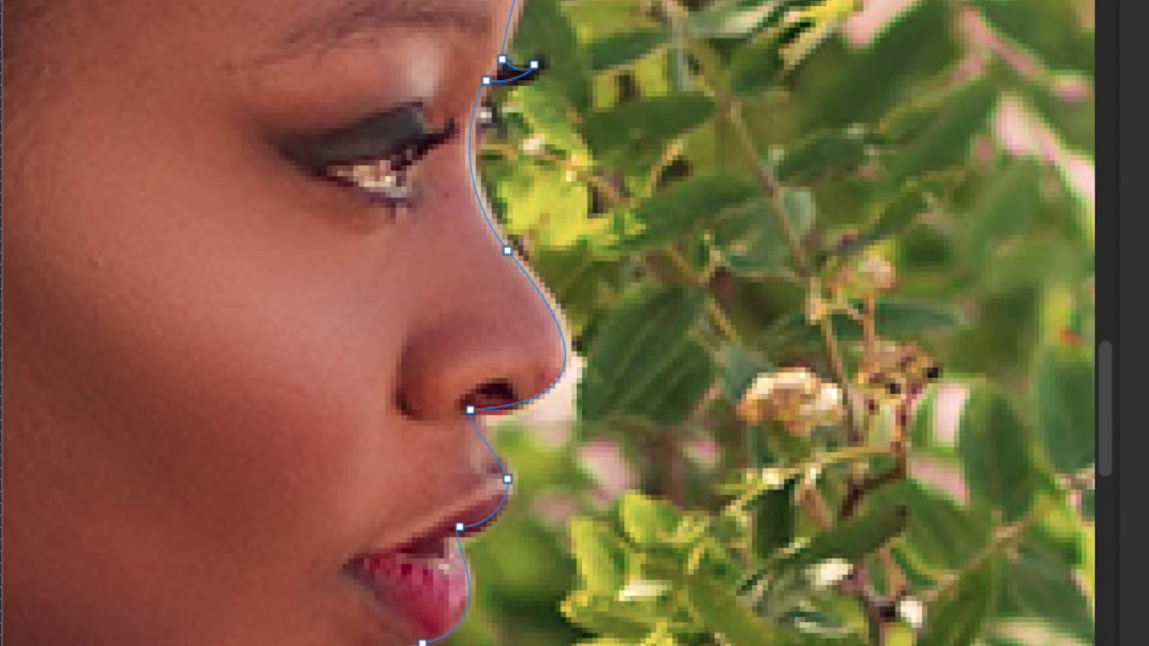
- Continue the path around the chin and neck to the upper front of the crop top
scroll(548, 323, "down", 6)
left_click_drag(217, 634, 214, 645)
scroll(218, 634, "down", 7)
scroll(218, 634, "right", 3)
left_click_drag(188, 469, 218, 520)
scroll(241, 388, "down", 7)
scroll(241, 388, "right", 2)
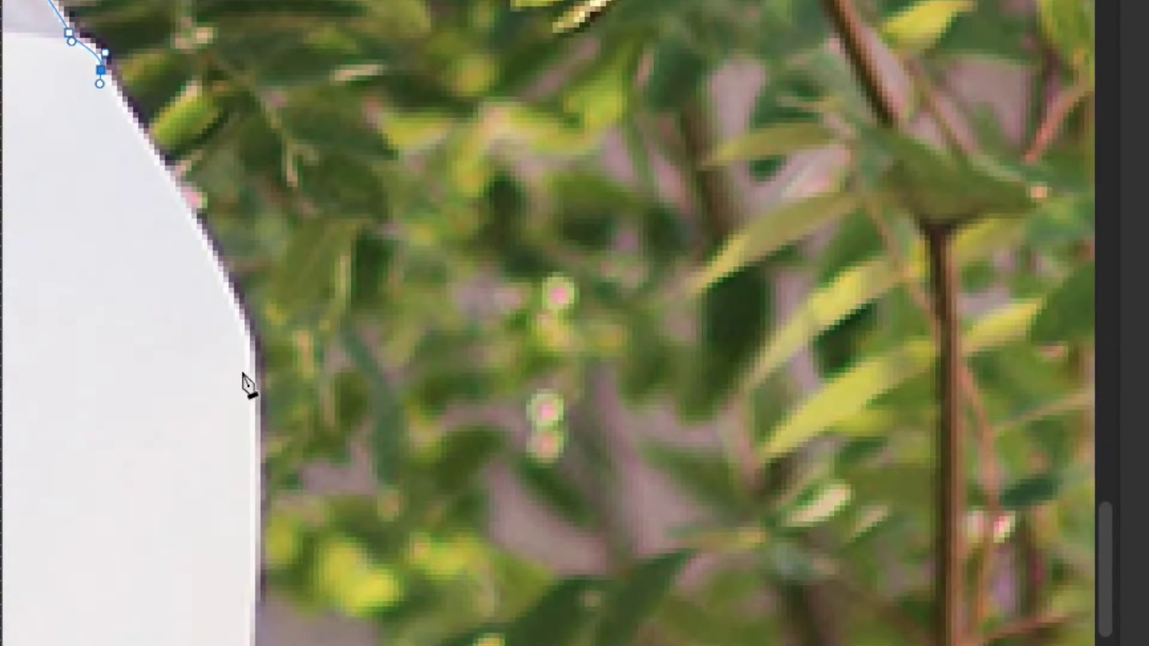
- Trace the front edge of the white crop top down past the lettering to its lower hem
left_click_drag(241, 387, 242, 418)
scroll(243, 420, "down", 7)
scroll(243, 420, "left", 1)
left_click_drag(296, 529, 292, 645)
key("ctrl+z")
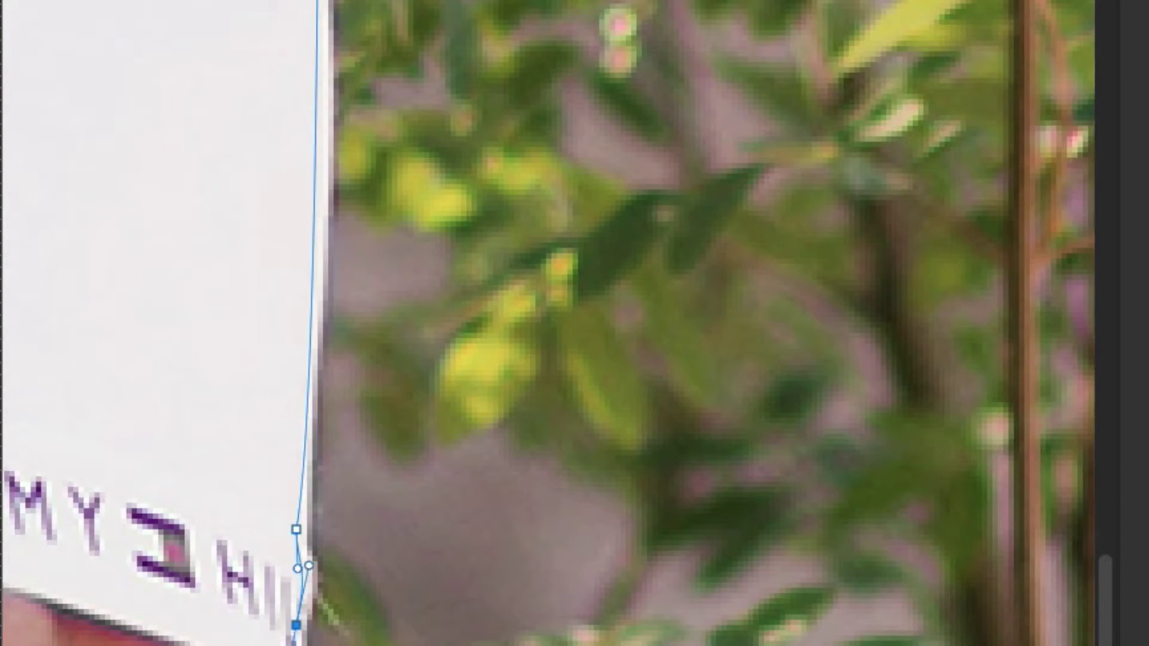
scroll(292, 641, "down", 7)
left_click_drag(295, 324, 294, 334)
left_click_drag(288, 623, 286, 637)
- Trace the belly down to the photo's lower edge and close the path at its starting point
scroll(287, 628, "down", 3)
scroll(317, 473, "down", 6)
scroll(318, 473, "left", 2)
left_click_drag(382, 248, 372, 272)
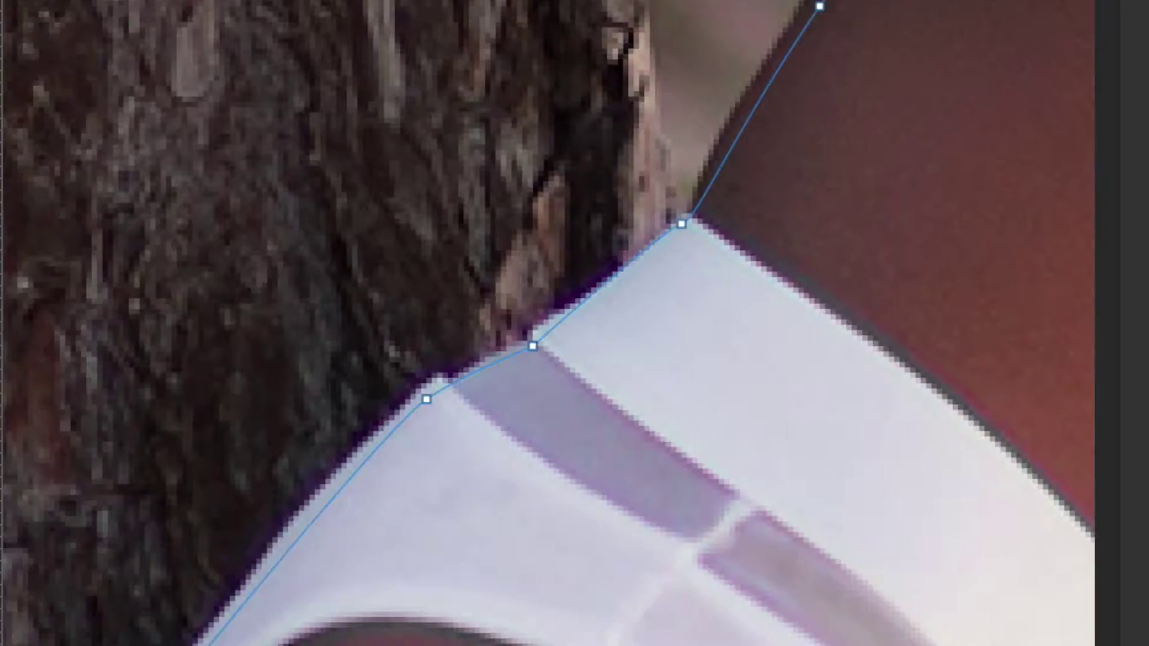
left_click(202, 645)
- Convert the closed path to a new selection with a 2-pixel feather and add it as a layer mask
key("super+minus")
key("super+minus")
key("super+minus")
key("super+minus")
key("super+minus")
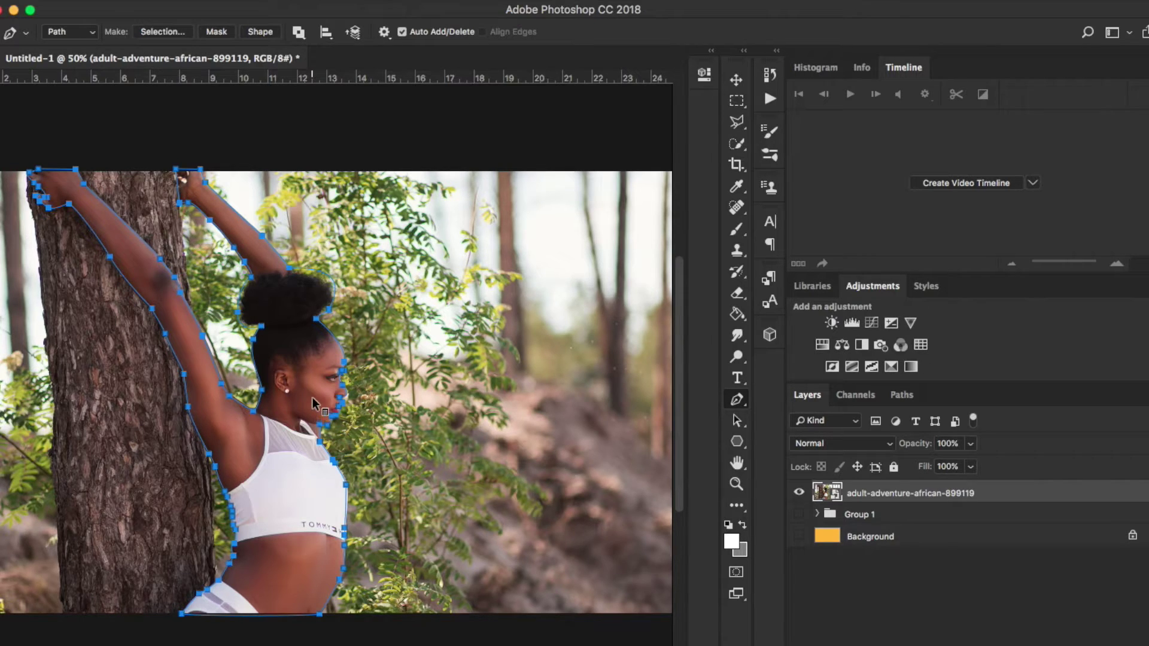
right_click(313, 404)
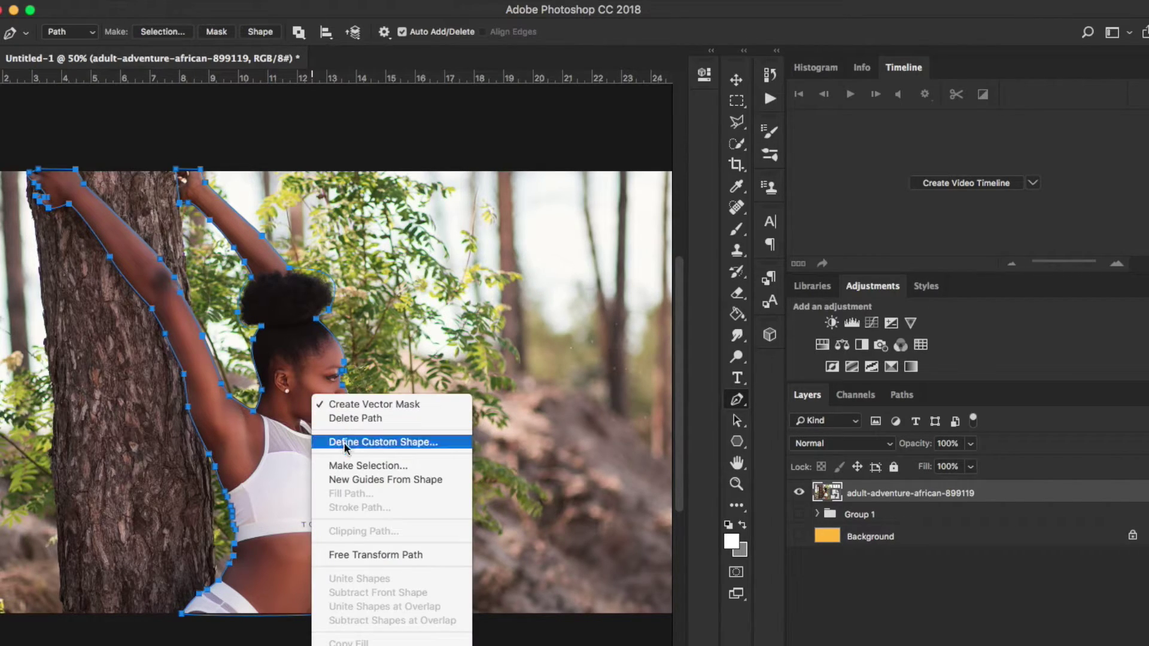
left_click(350, 466)
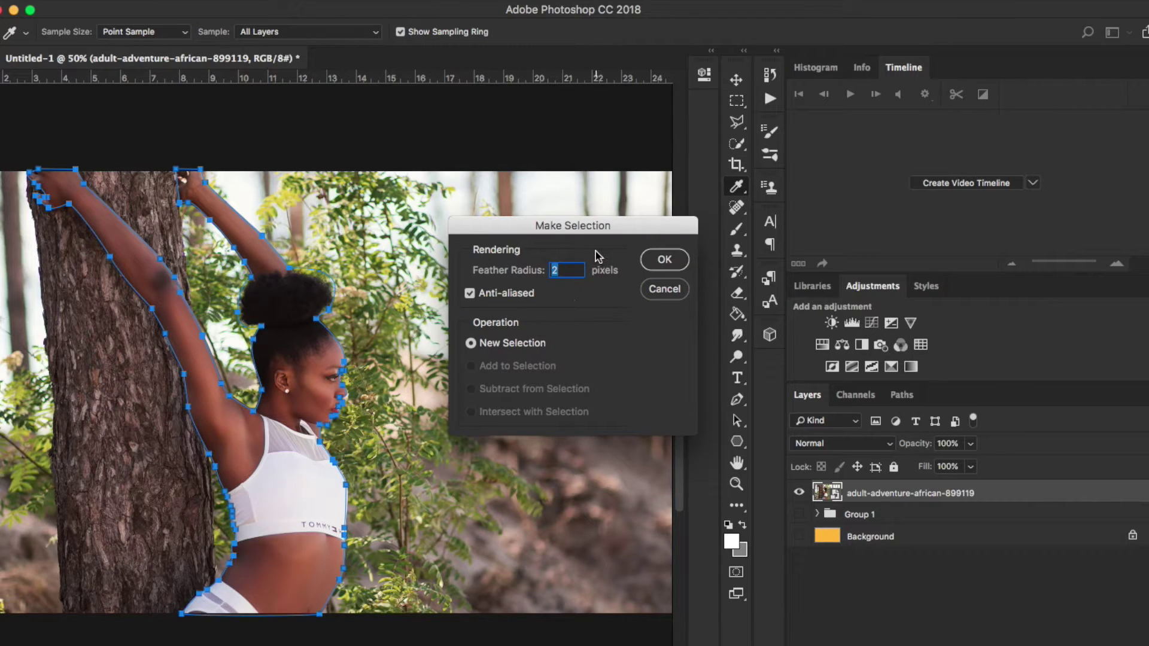
left_click(658, 258)
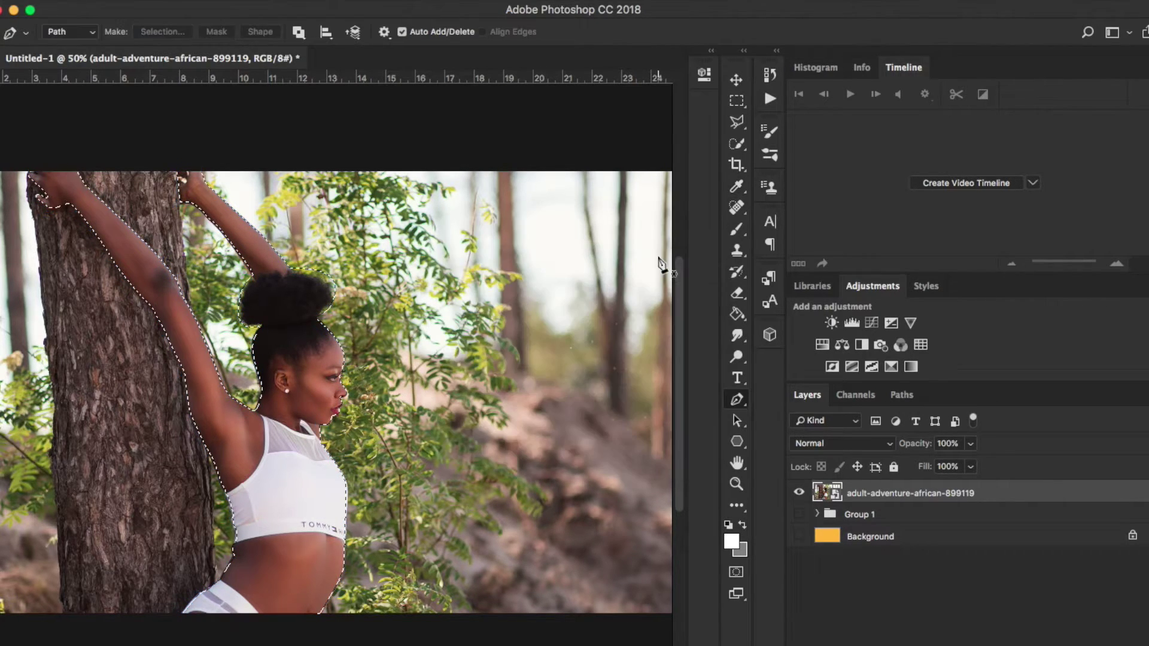
left_click(947, 644)
- Open Select and Mask for the adult-adventure-african-899119 layer mask
scroll(403, 353, "down", 1)
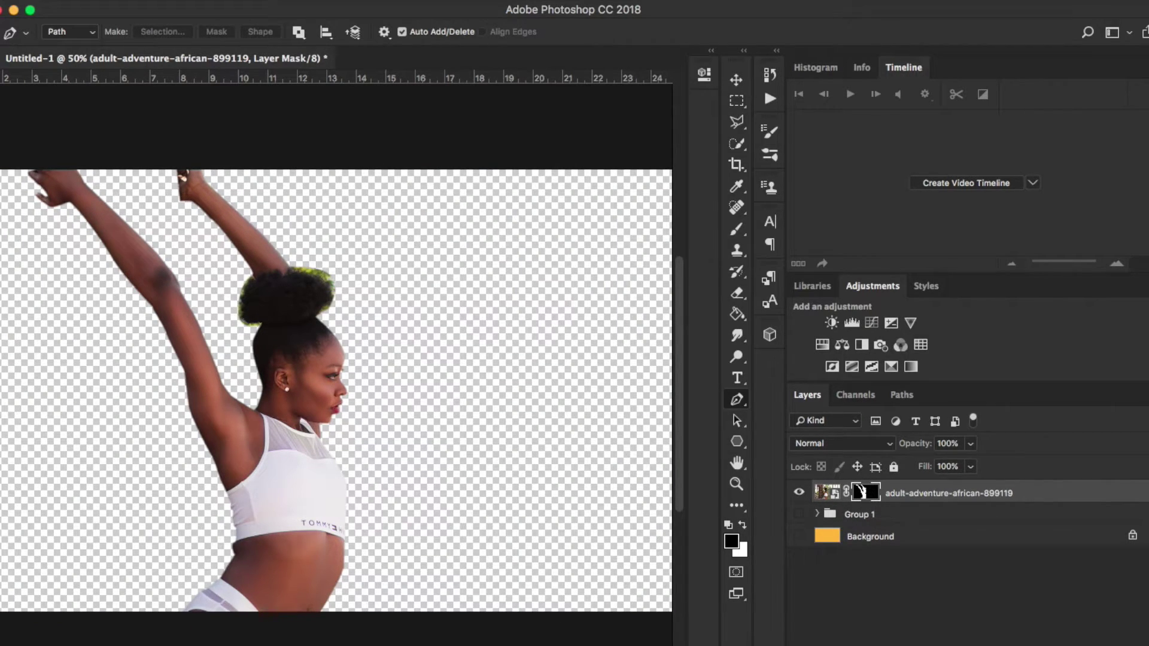
left_click(332, 1)
left_click(382, 211)
key("super+plus")
key("super+plus")
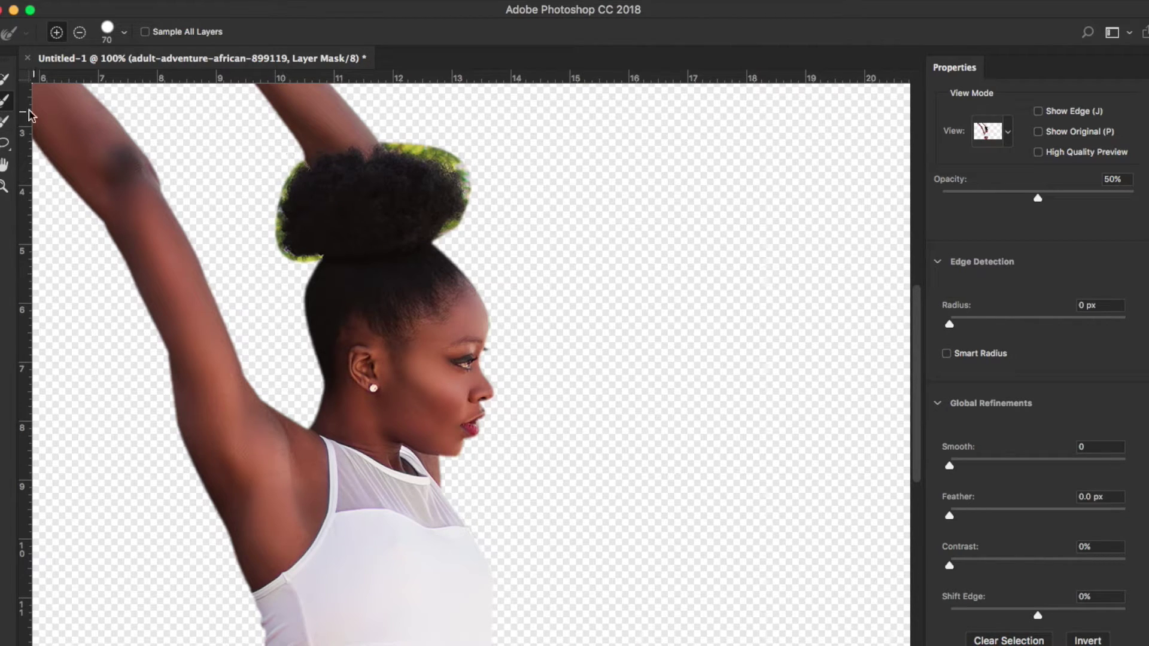
- Refine the hair bun's edges with the Refine Edge Brush, apply the result, and show the yellow Background layer
mouse_move(296, 172)
left_mouse_down()
mouse_move(282, 174)
mouse_move(282, 226)
mouse_move(308, 240)
left_mouse_up()
mouse_move(446, 244)
left_mouse_down()
mouse_move(448, 215)
mouse_move(398, 138)
left_mouse_up()
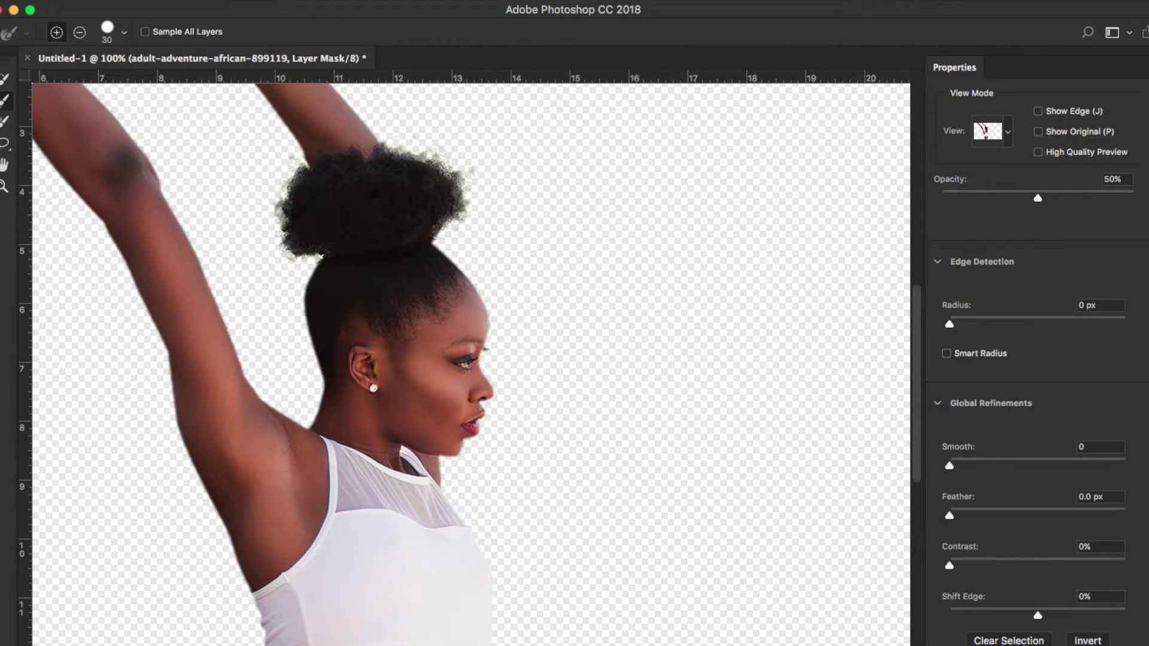
key("Return")
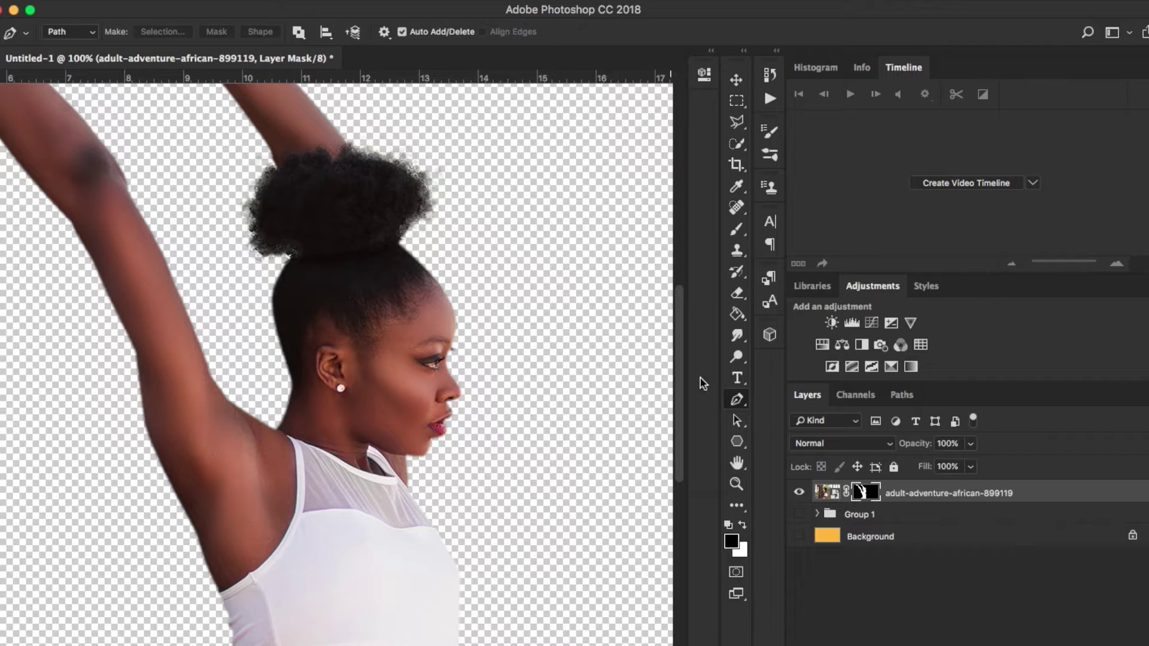
left_click(798, 537)
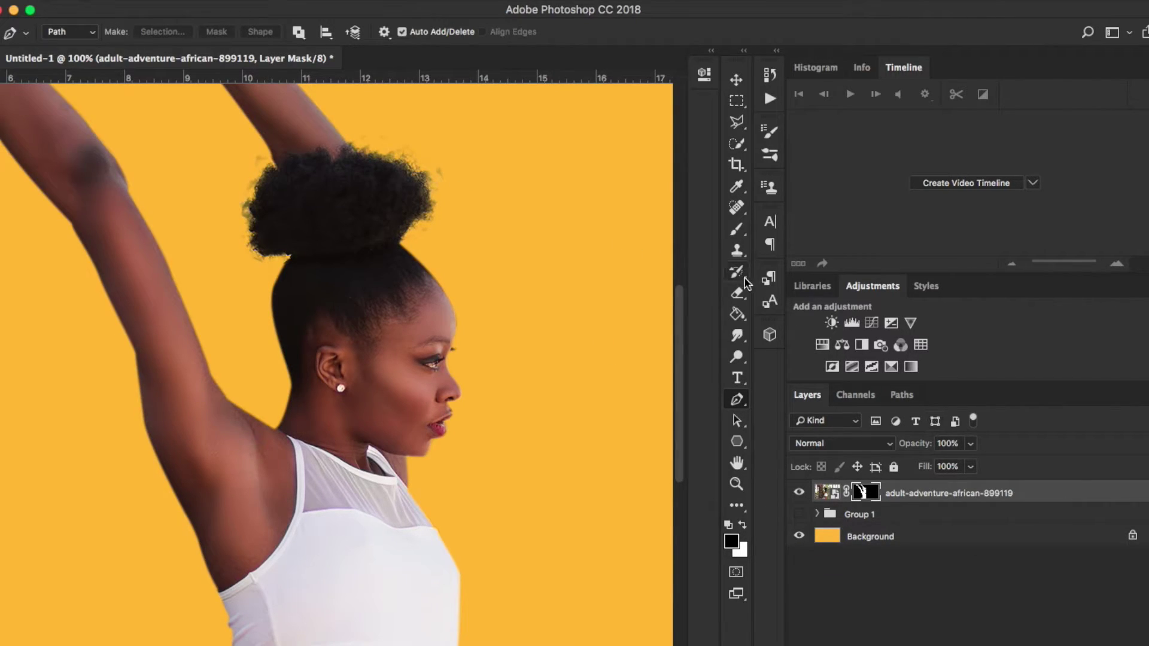
- Paint out stray background remnants around the hair bun on the layer mask with a black 35-pixel brush
left_click(738, 230)
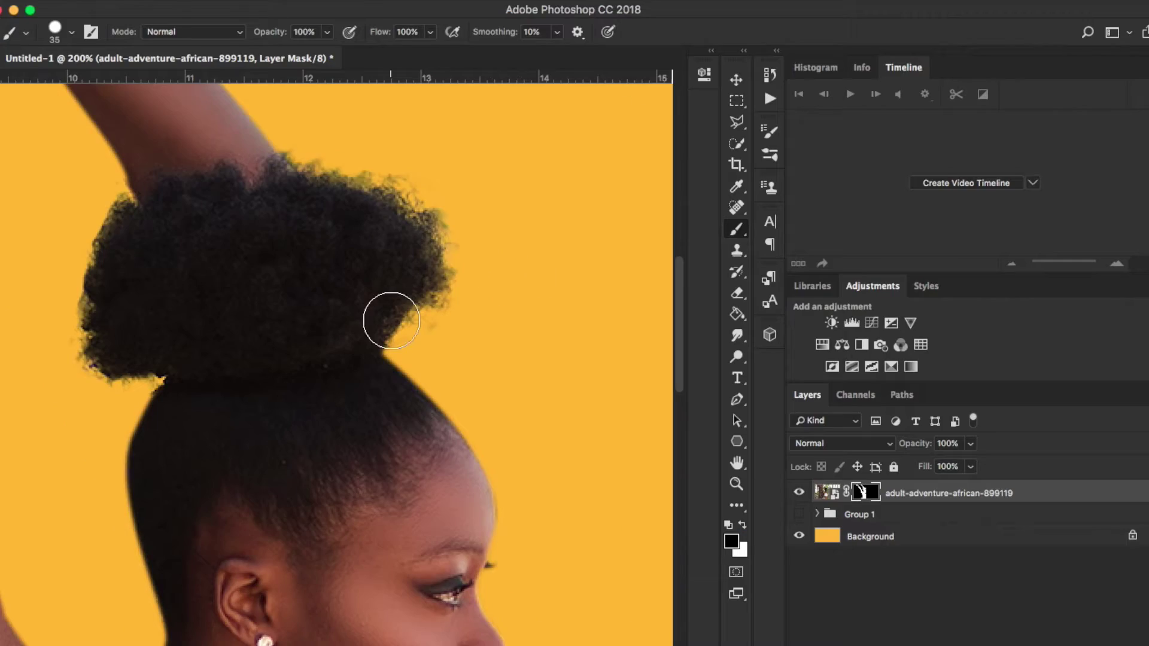
scroll(391, 320, "left", 3)
scroll(391, 321, "down", 2)
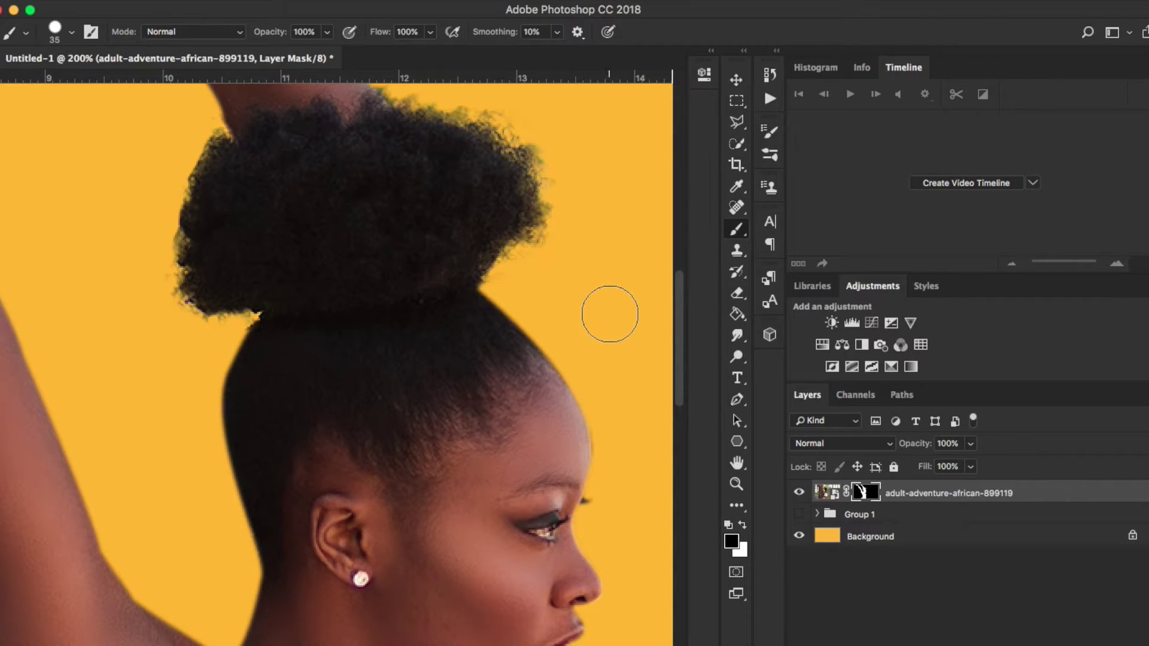
- Try a solid-color fill layer in blue 1e7dde above the Background layer to check the hair edges, cancel it, and view the whole cutout
left_click(874, 537)
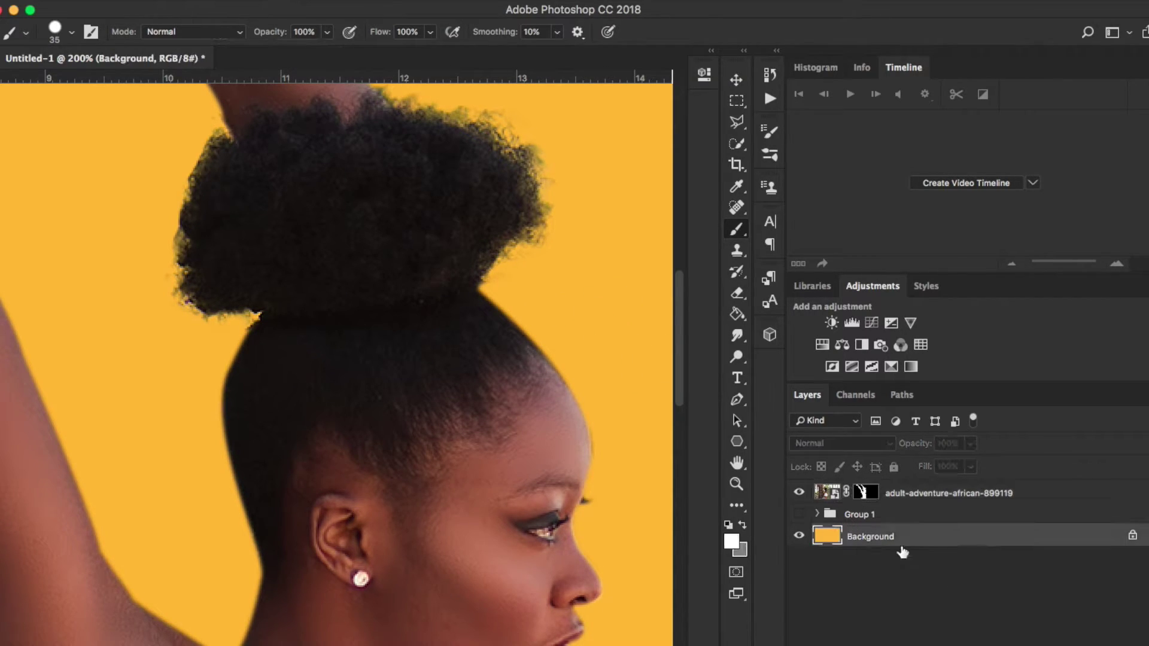
left_click(1027, 645)
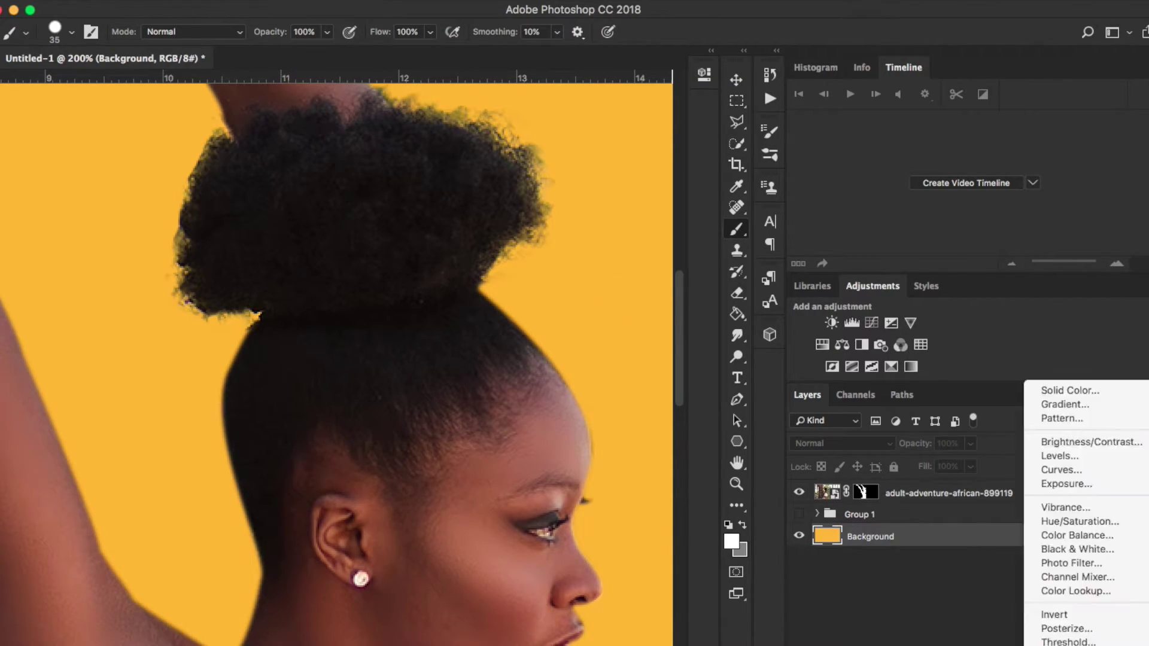
left_click(1071, 390)
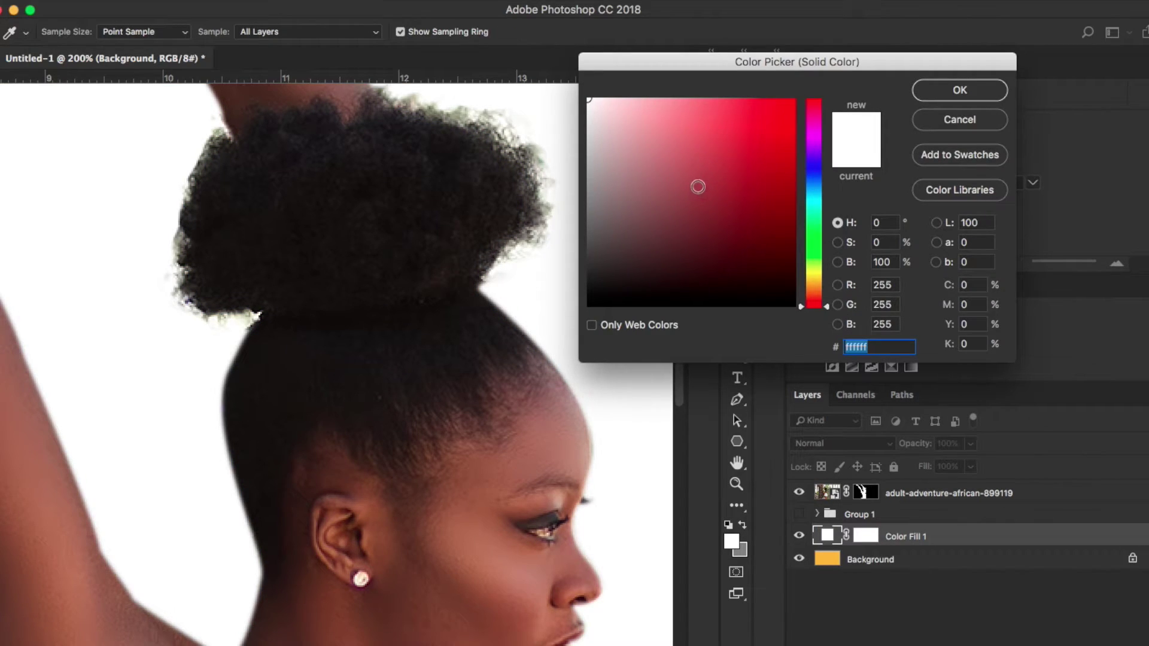
left_click(813, 184)
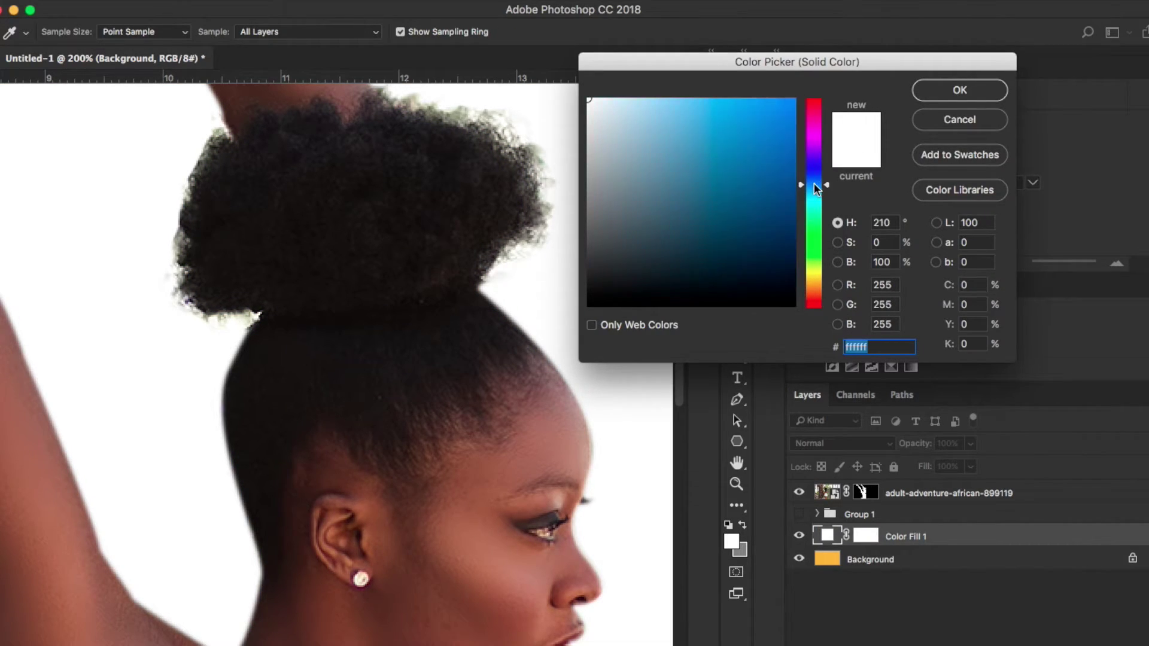
left_click(769, 125)
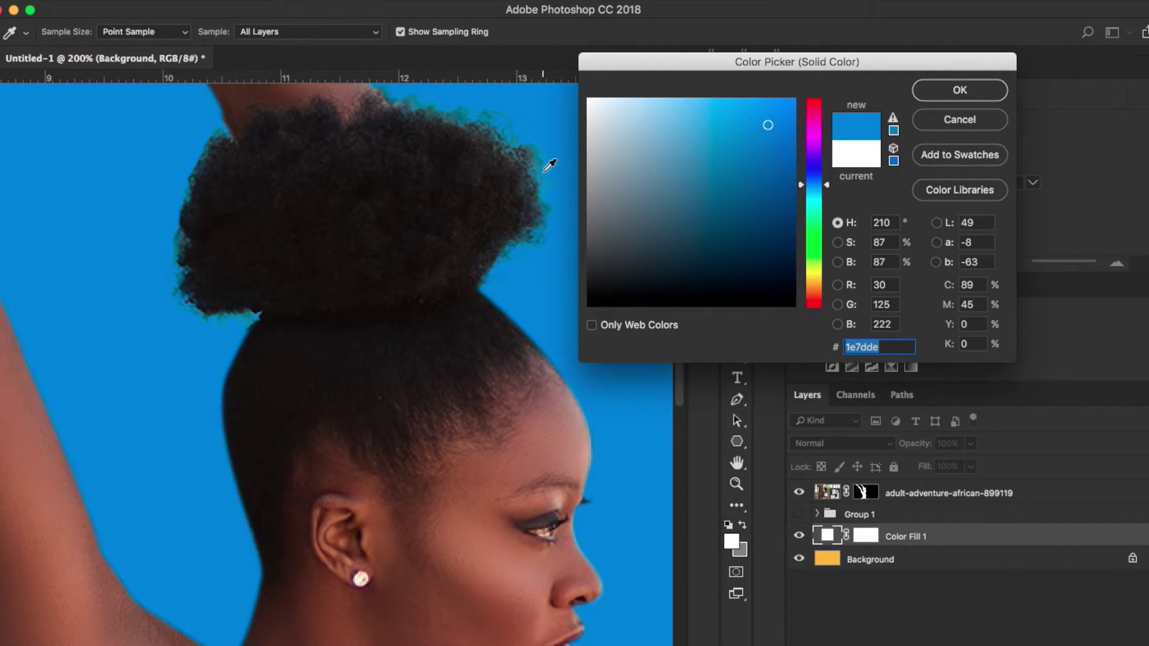
left_click(956, 128)
key("super+0")
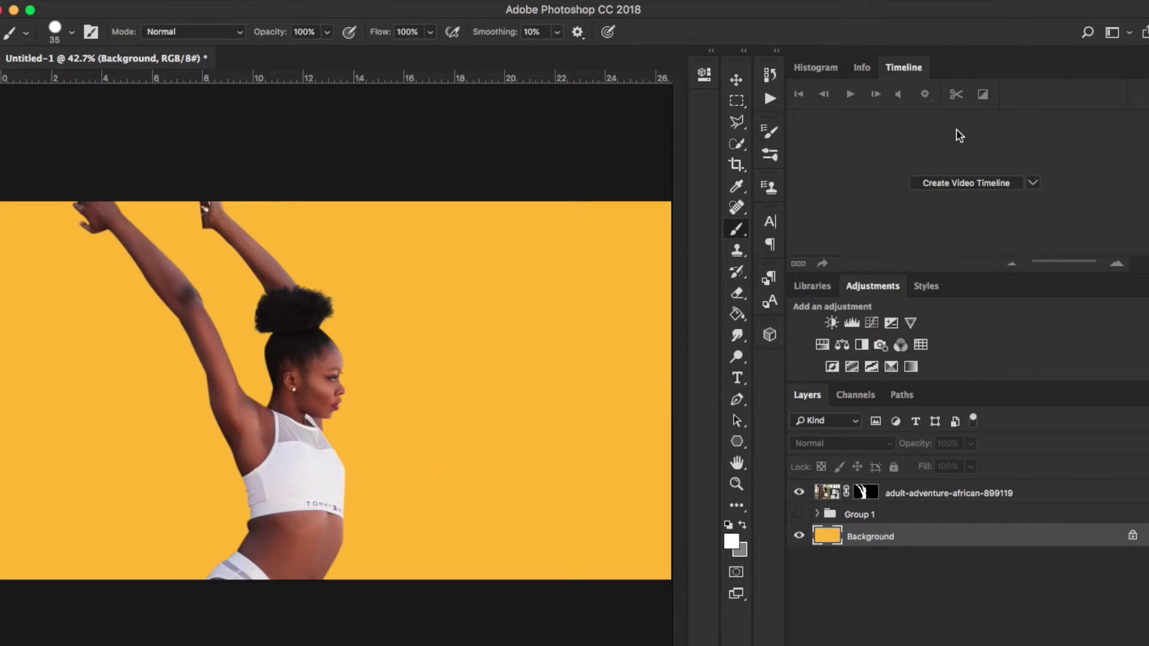
key("super+plus")
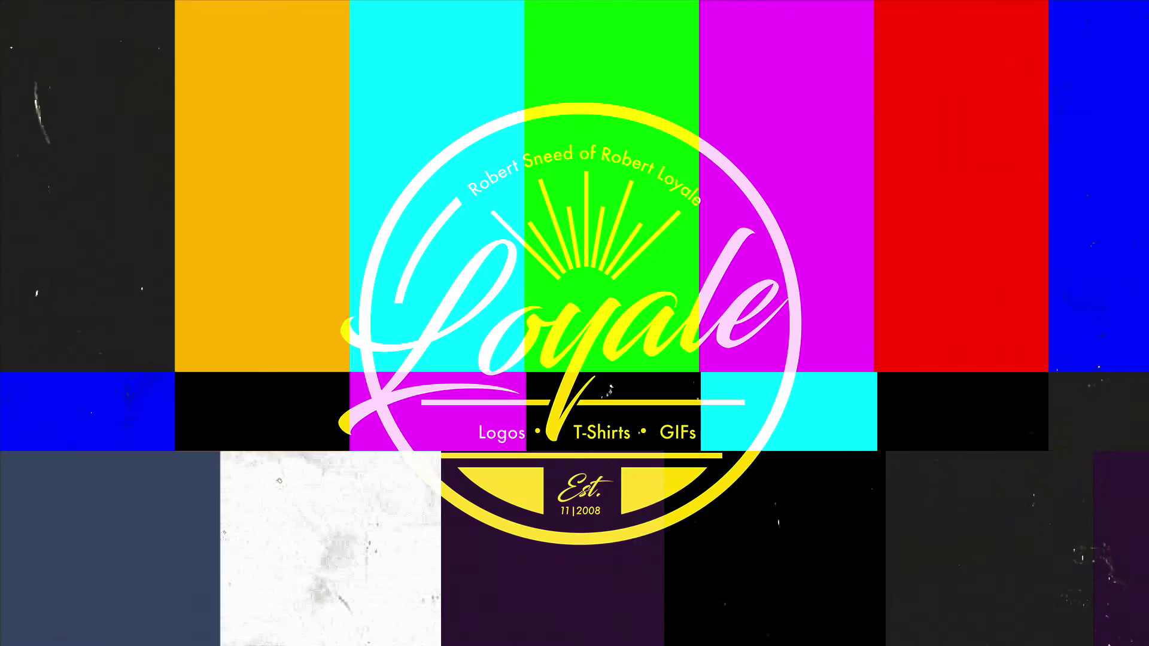